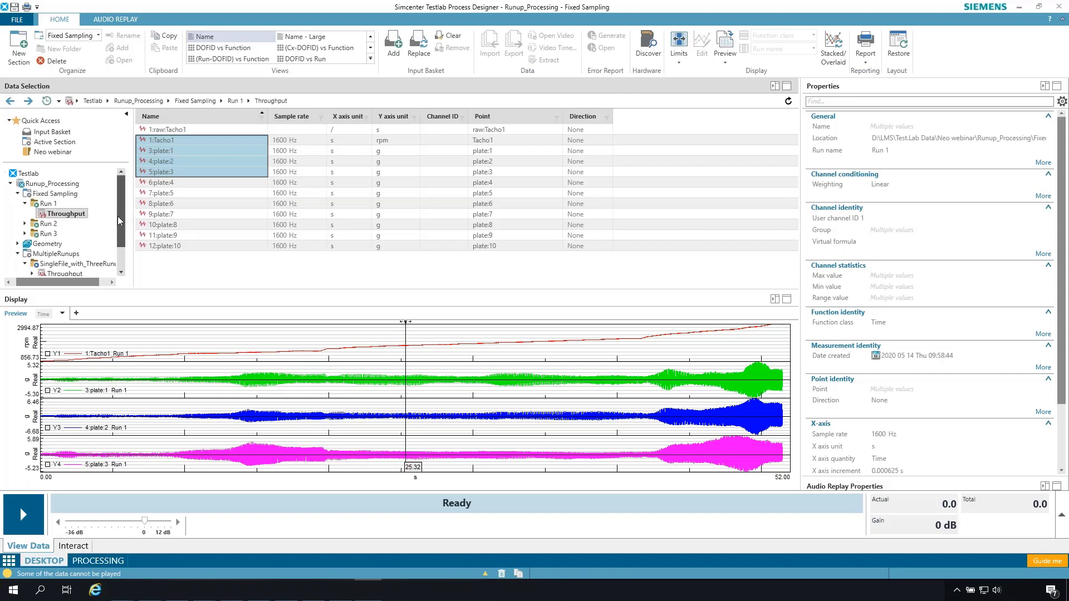
Expand Runs 2 and 3, put the whole Fixed Sampling section in the Input Basket, and view it.
left_click(26, 235)
left_click(12, 224)
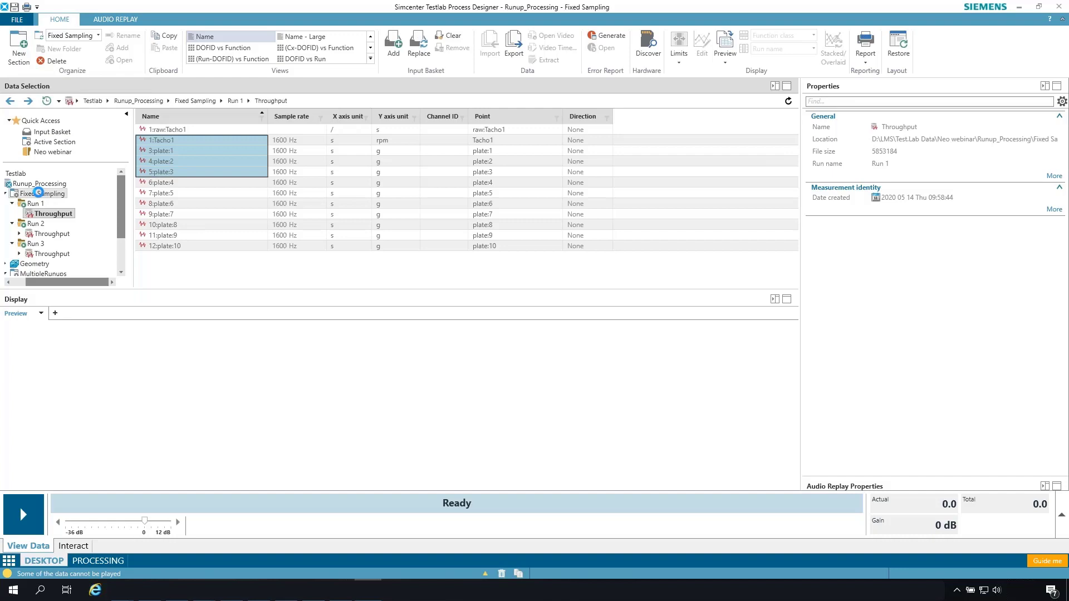
left_click(44, 194)
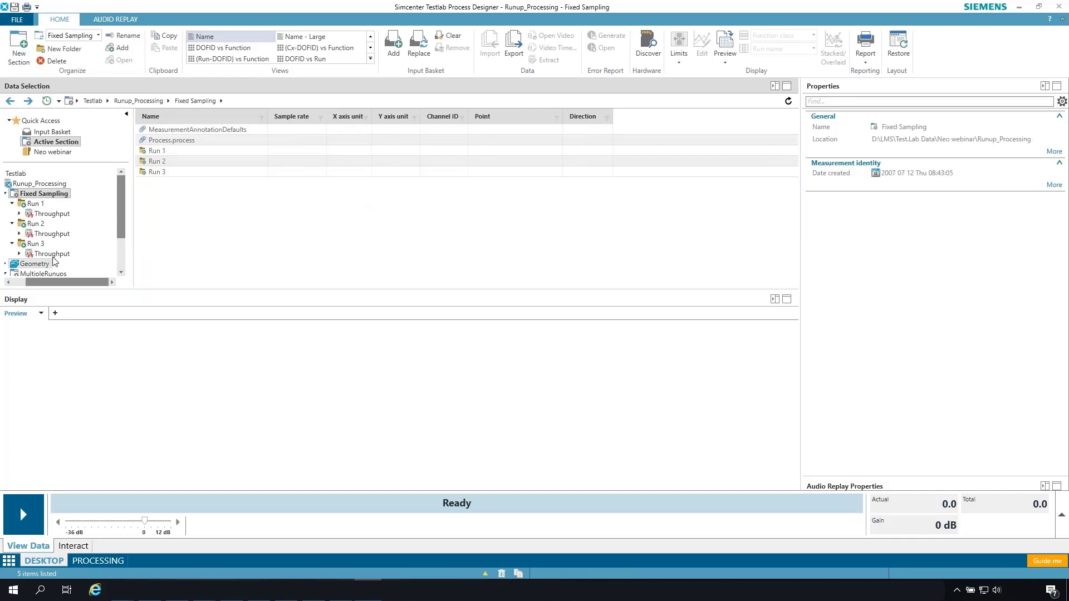
right_click(61, 198)
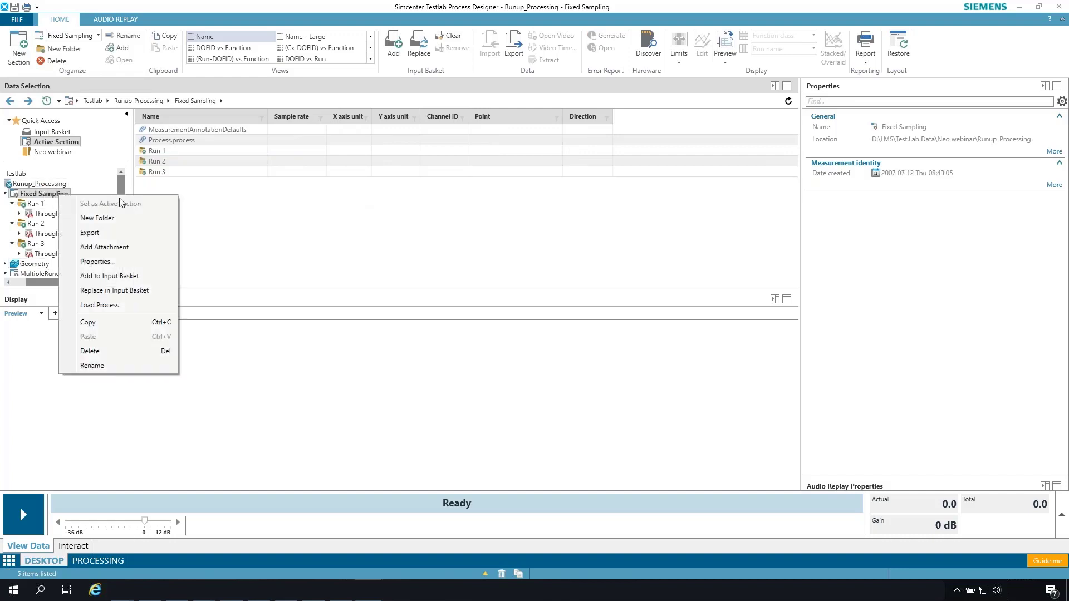
left_click(112, 291)
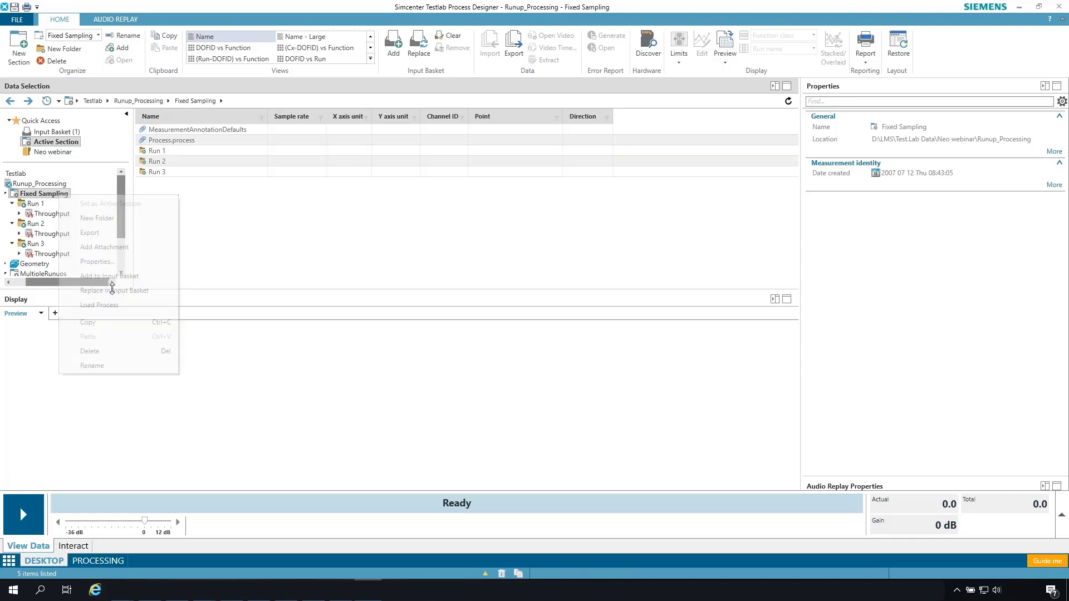
left_click_drag(122, 226, 123, 256)
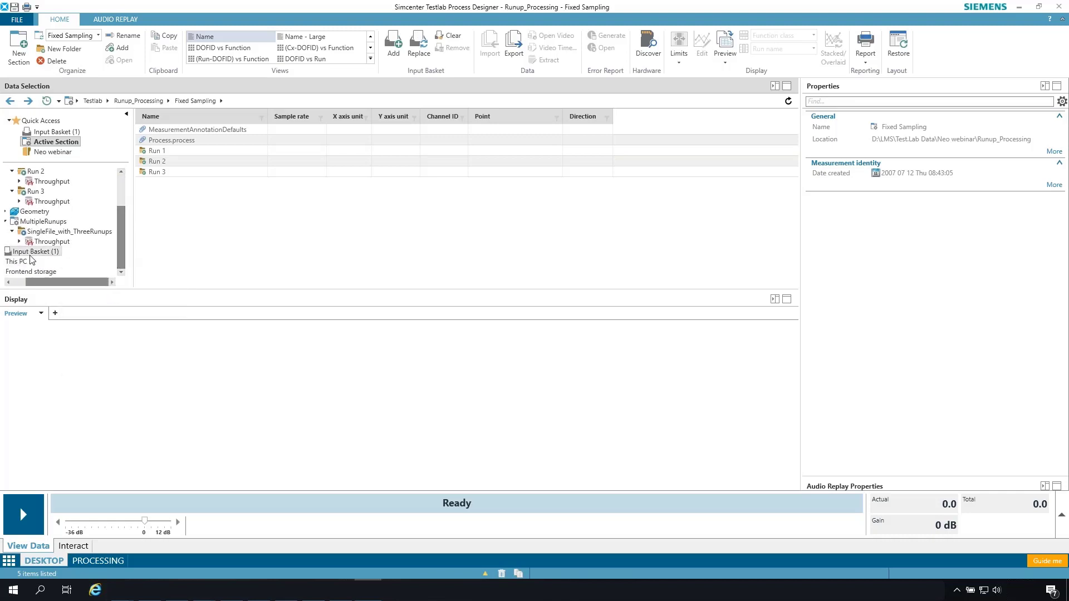
left_click(44, 253)
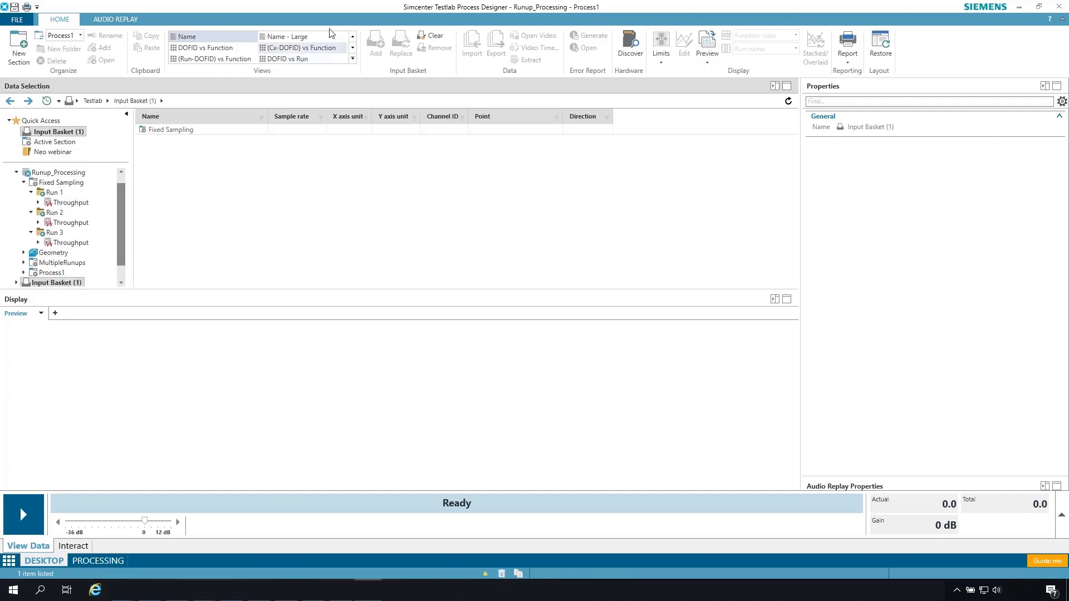
Show channels as DOF ID versus function and preview the Tacho1 time traces of Runs 1–3.
left_click(228, 50)
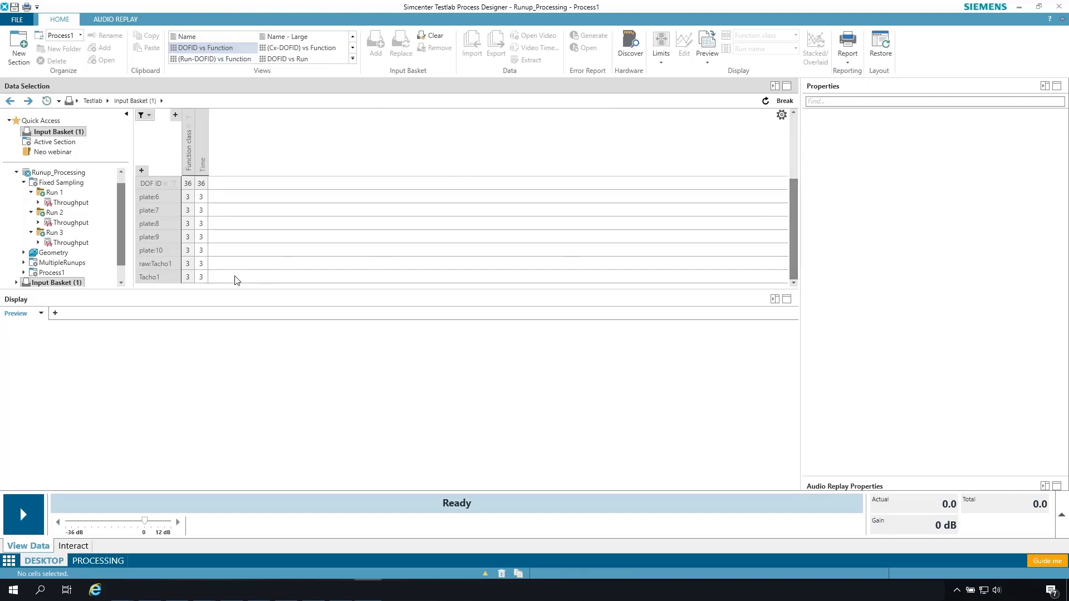
left_click(204, 279)
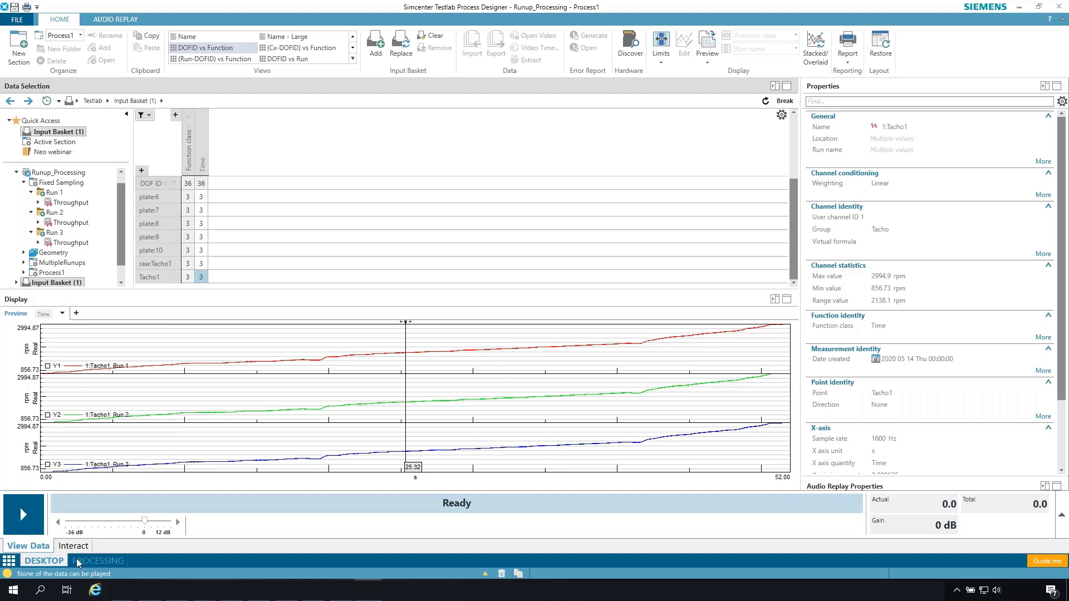
In Processing, list the Input Basket's 36 channels DOF ID versus run, then open the File page.
left_click(99, 560)
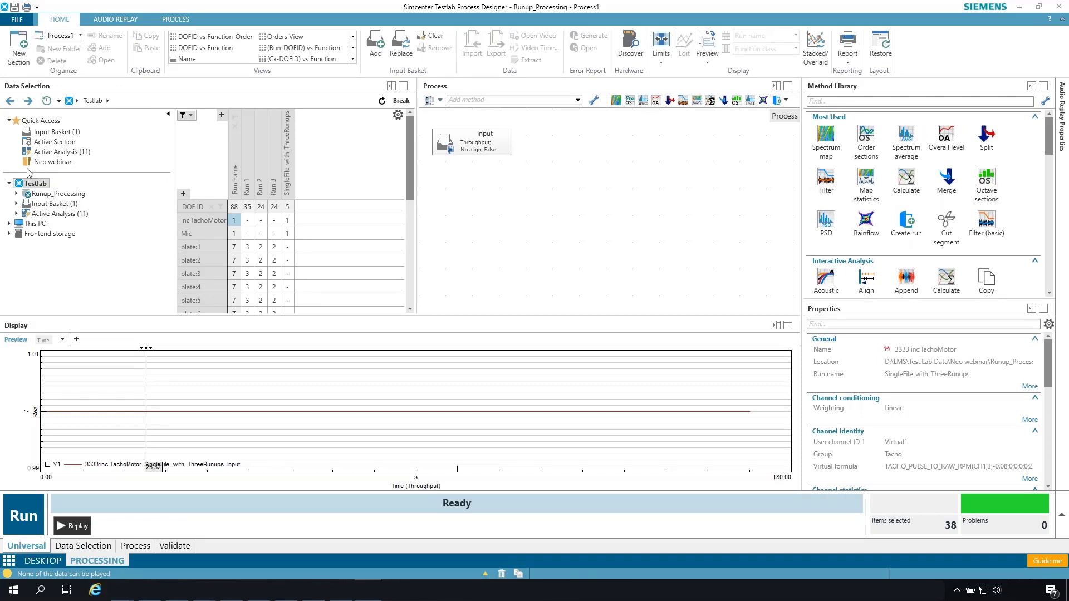
left_click(55, 203)
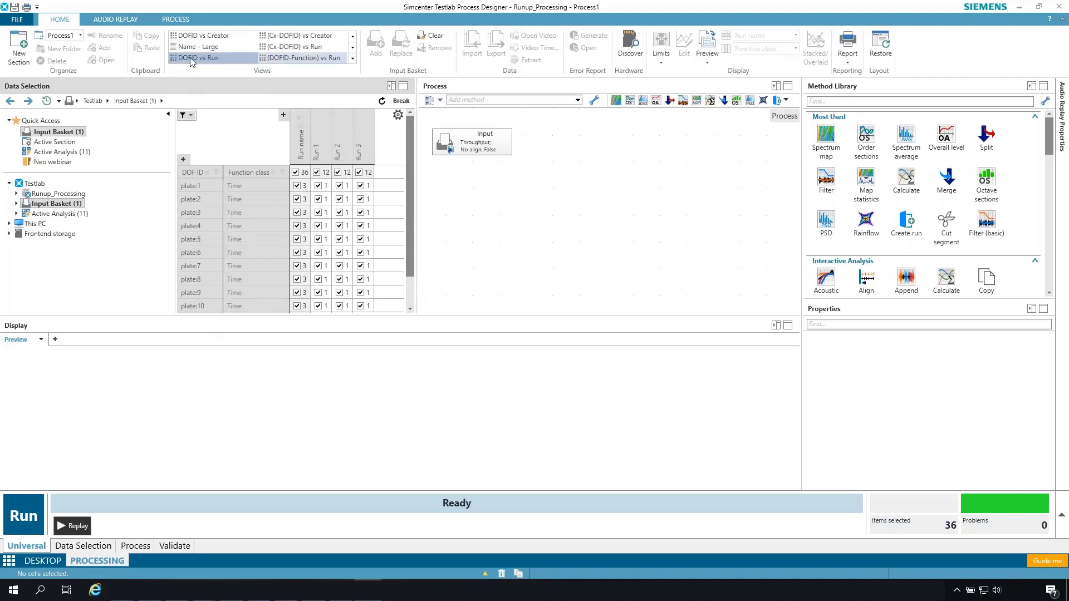
left_click(191, 58)
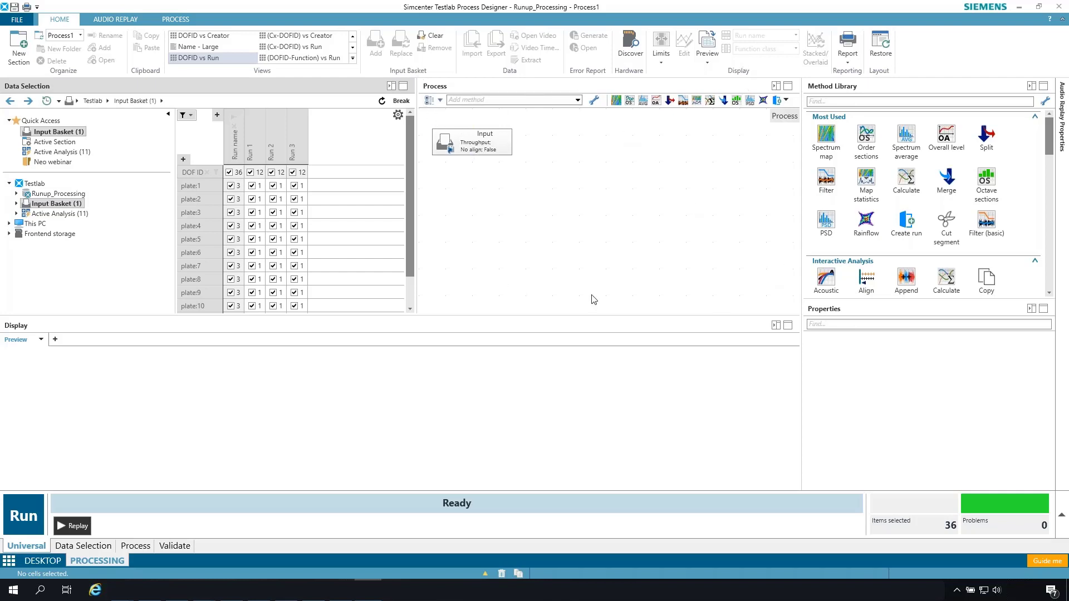
left_click(464, 134)
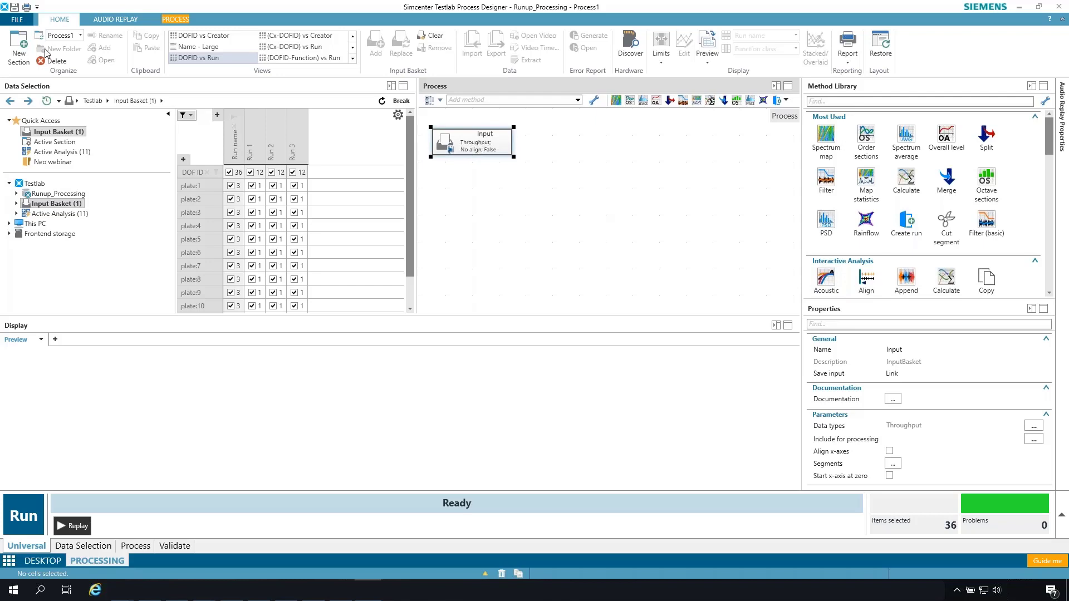
left_click(17, 22)
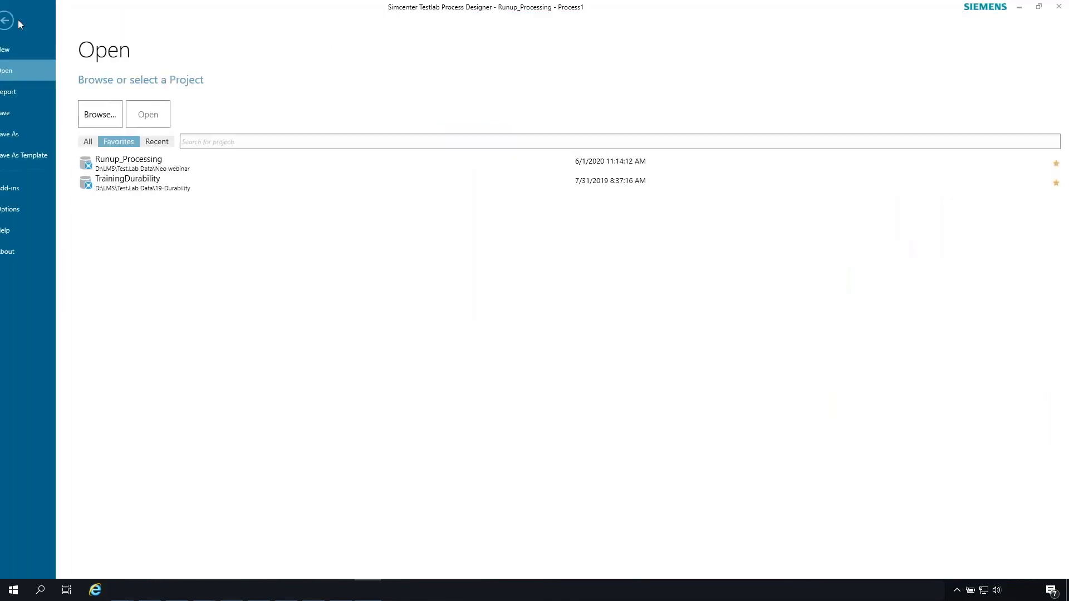
Review the loaded add-ins and the Process Designer description, then return to the process workspace.
left_click(31, 189)
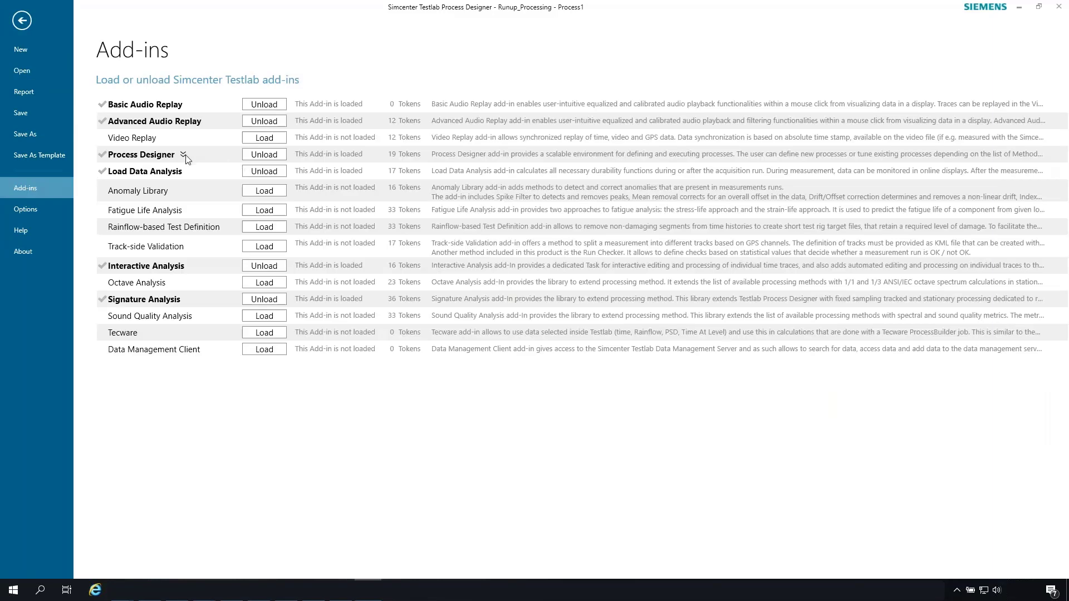
left_click(231, 154)
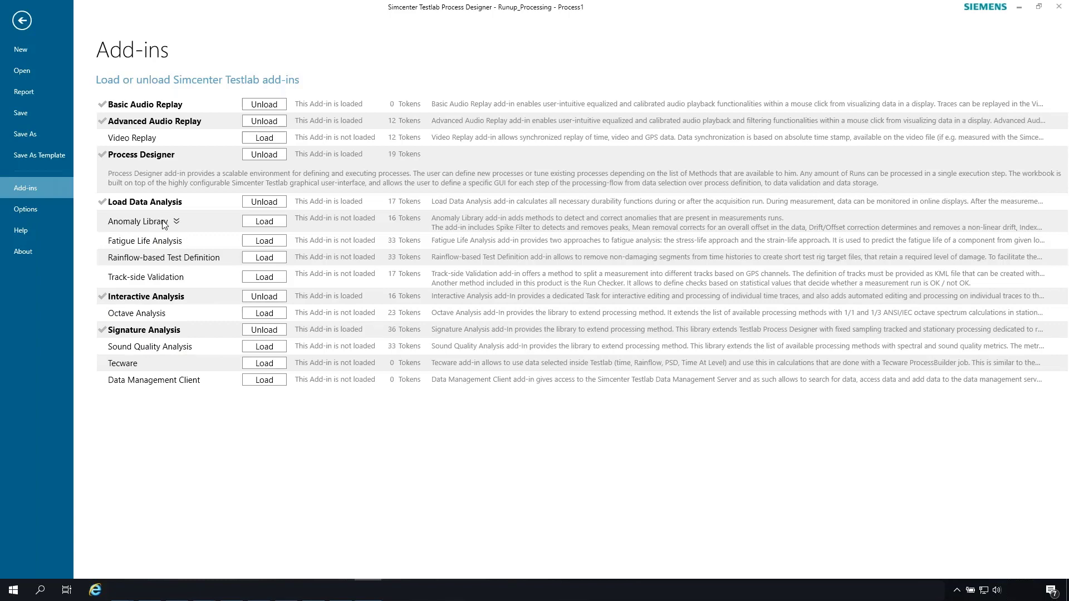
left_click(22, 22)
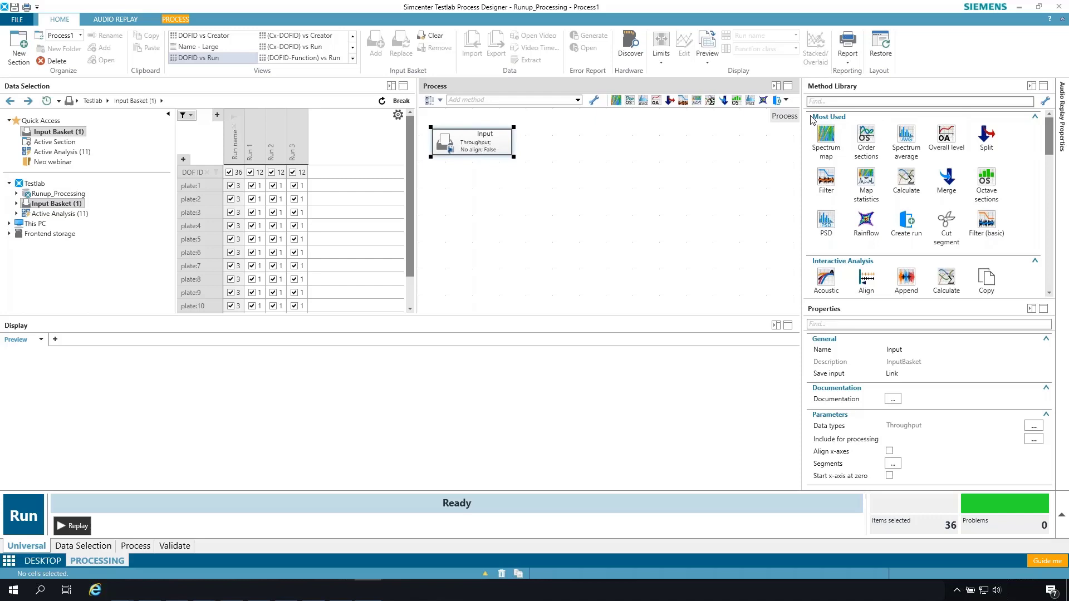
scroll(1050, 155, "down", 3)
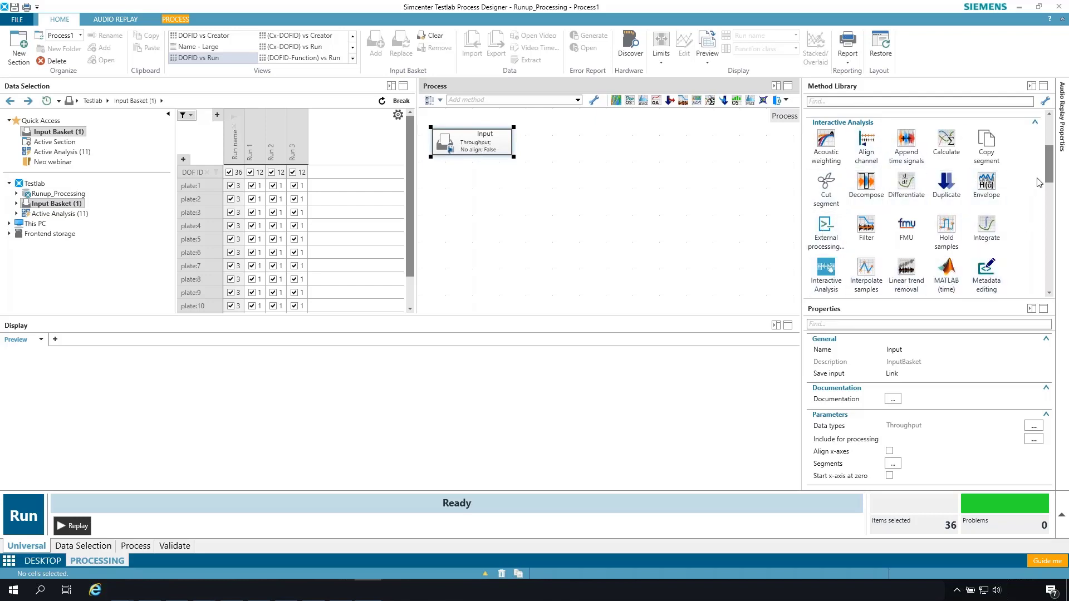
left_click_drag(1050, 165, 1064, 254)
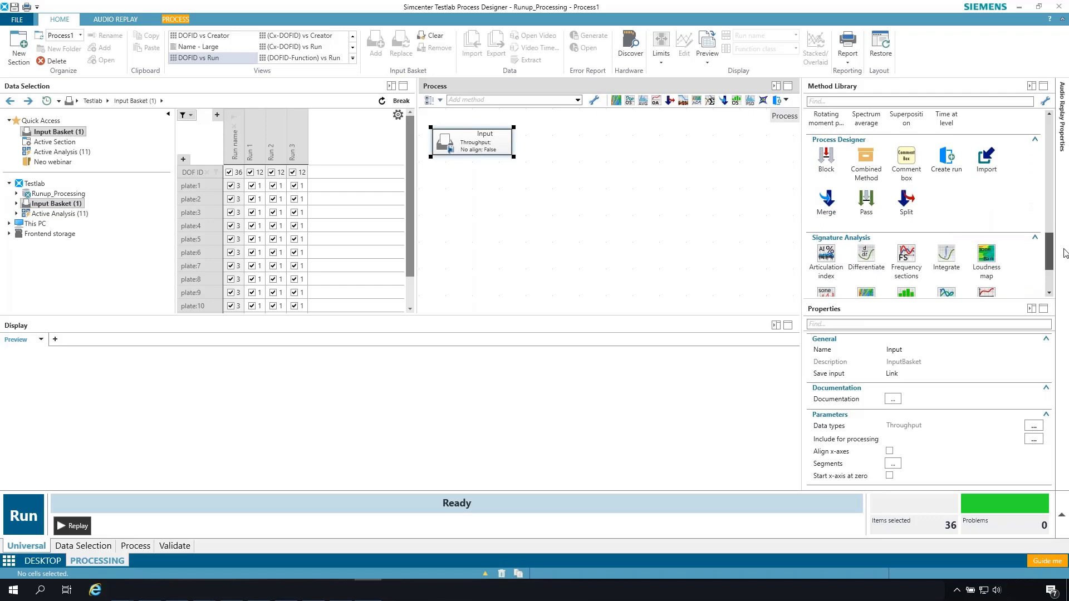
left_click_drag(1064, 253, 1064, 254)
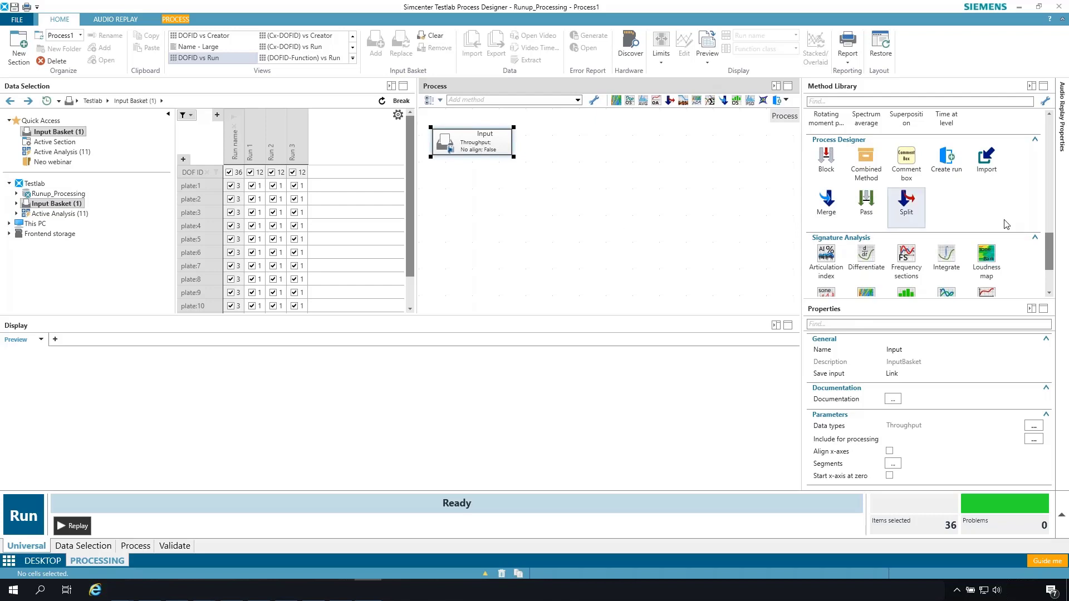
left_click_drag(1050, 241, 1054, 258)
left_click_drag(1035, 206, 1030, 205)
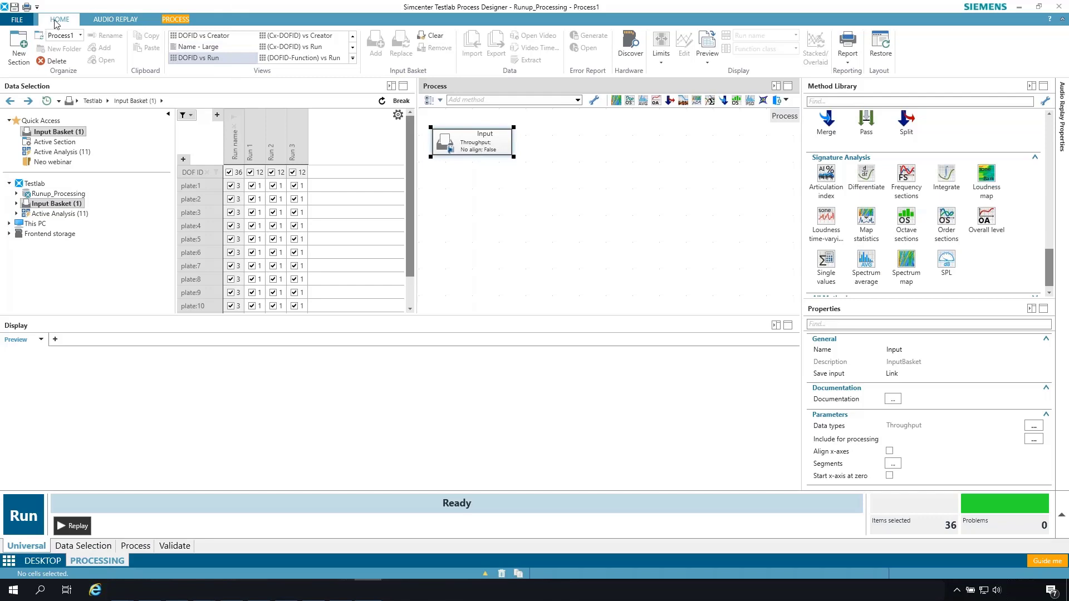
Show the PROCESS ribbon commands and preview the 3:plate:1 Run 1 time trace.
left_click(178, 21)
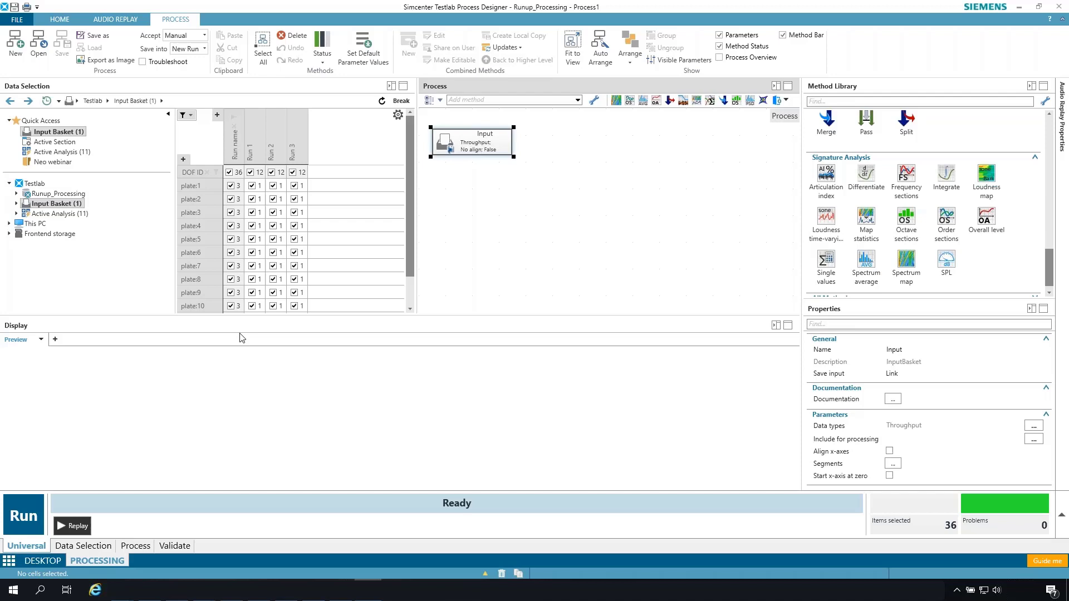
left_click(409, 176)
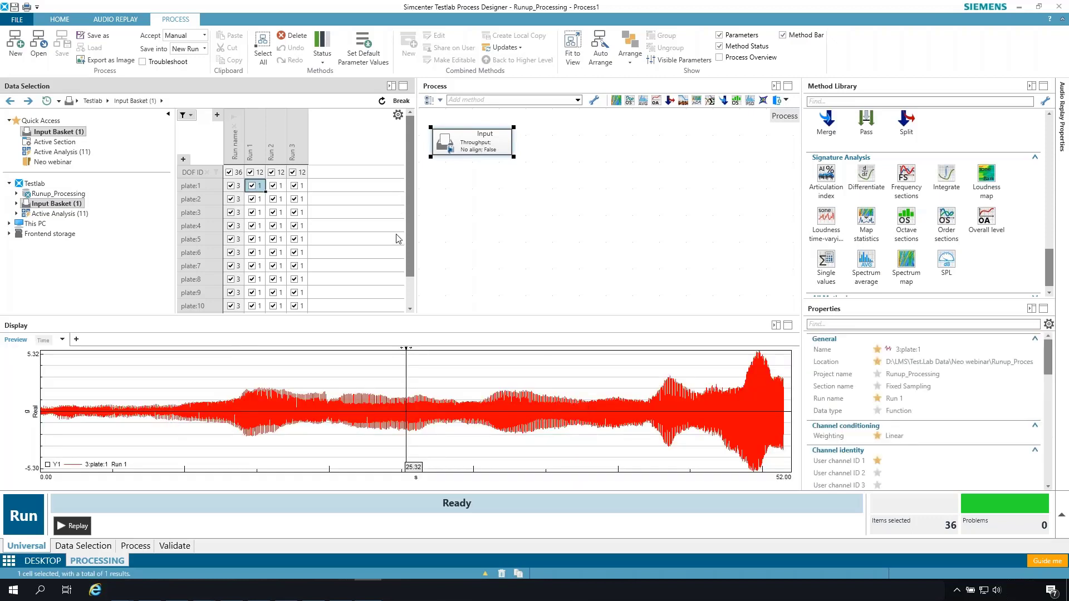
mouse_move(453, 139)
Chain Spectrum map and then Overall level after the Input block in Process1.
left_click(906, 263)
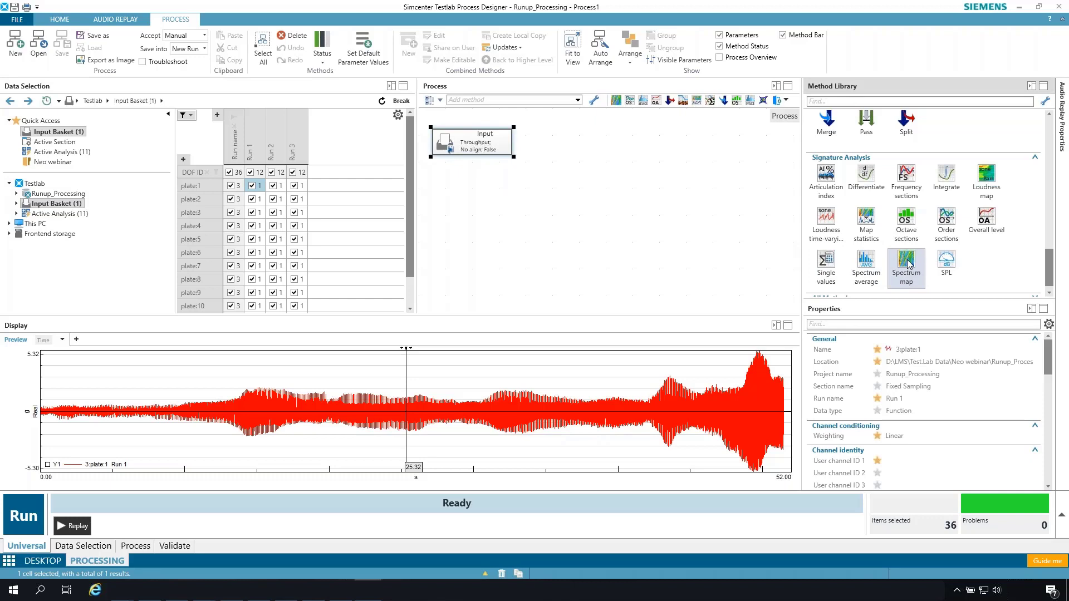
double_click(907, 264)
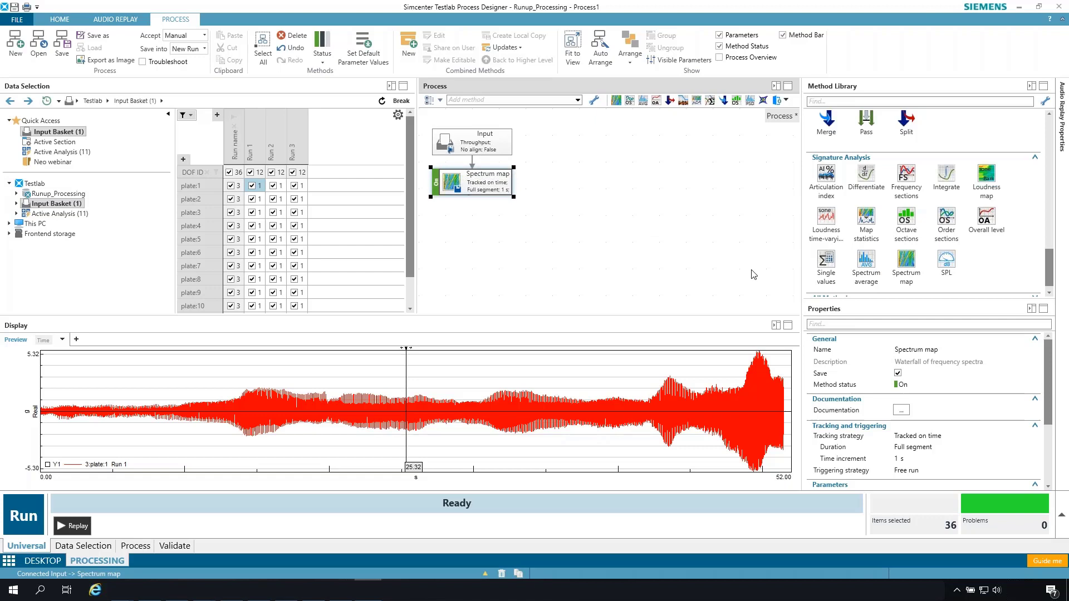
left_click(986, 221)
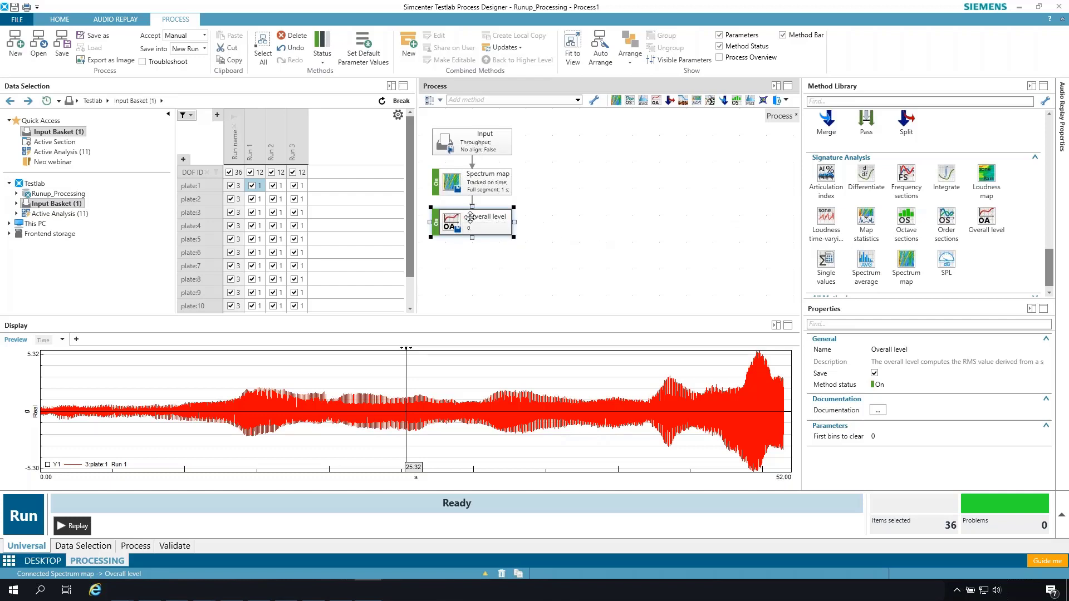
Add a second Overall level block beside the flow; linking Input to it fails as incompatible.
left_click(497, 148)
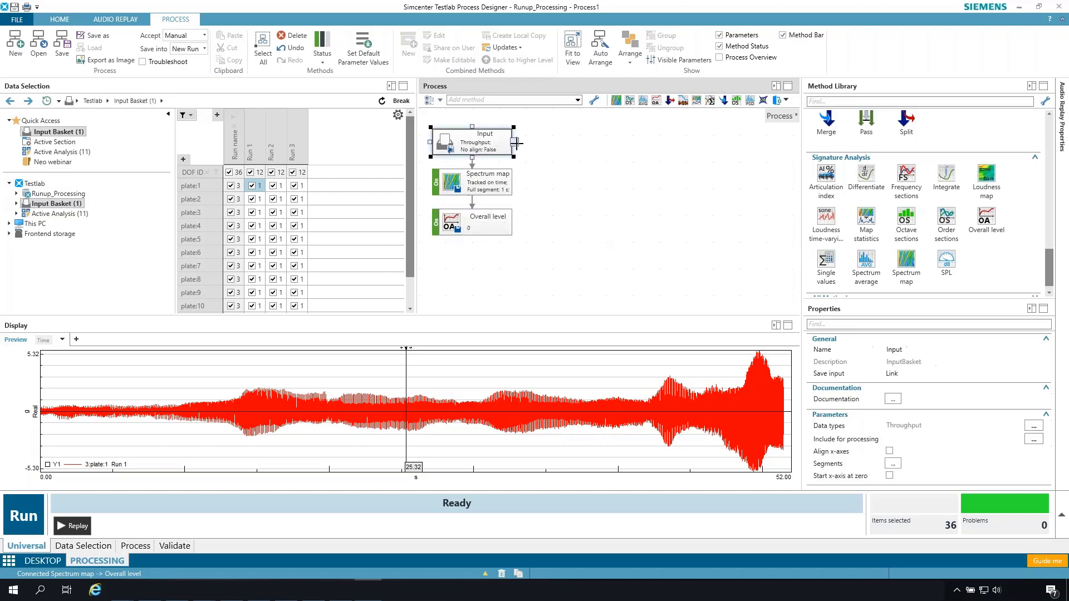
double_click(985, 218)
left_click_drag(574, 176, 615, 174)
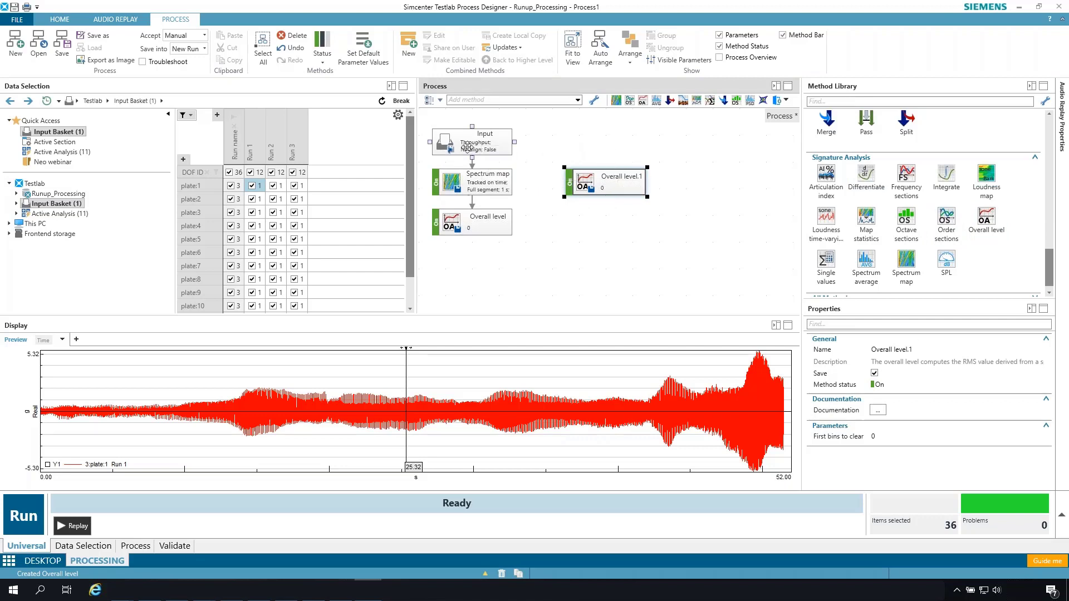
left_click_drag(479, 162, 613, 165)
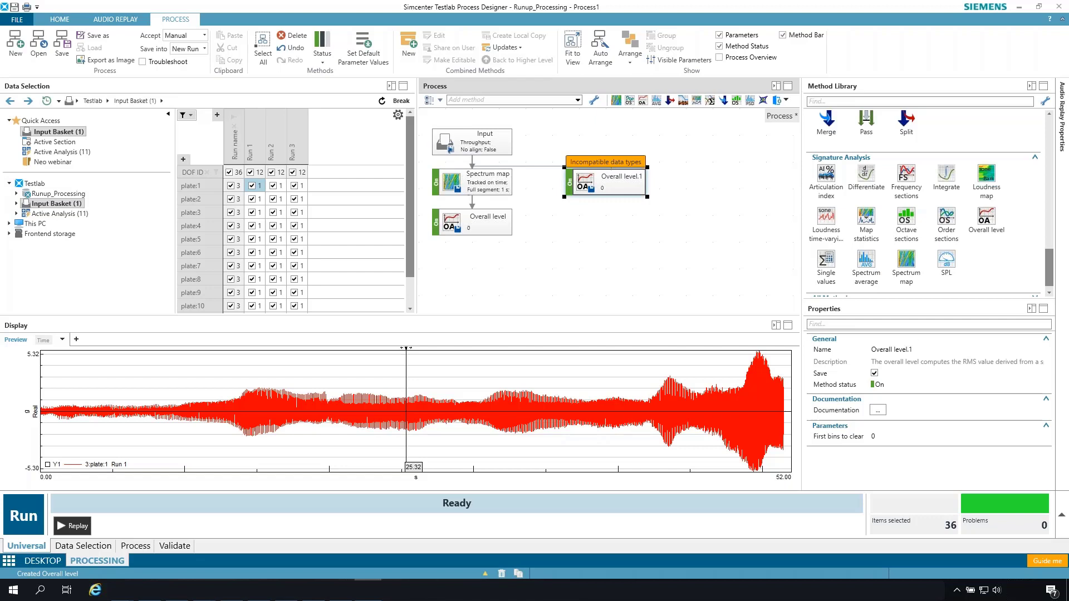
left_click_drag(613, 165, 612, 167)
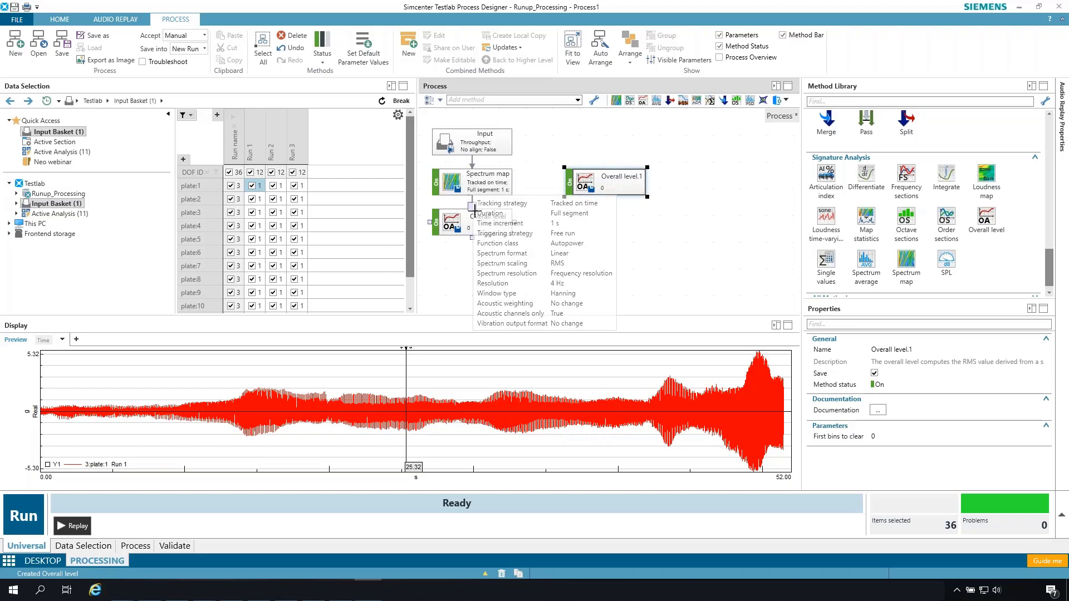
Delete Overall level.1 and add an Order sections step fed by Spectrum map.
right_click(618, 180)
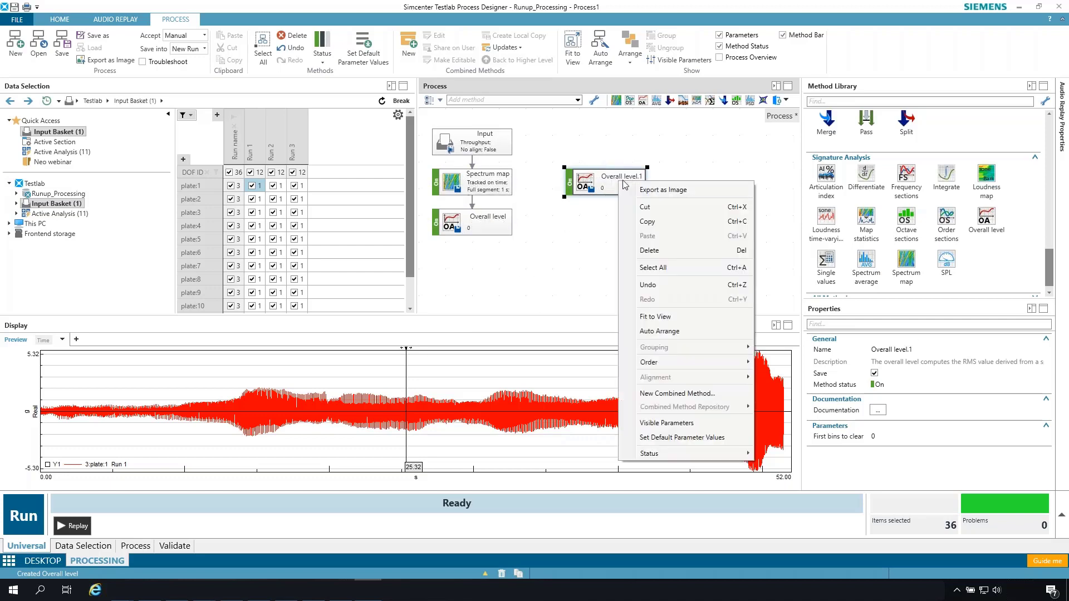
left_click(649, 250)
left_click(487, 185)
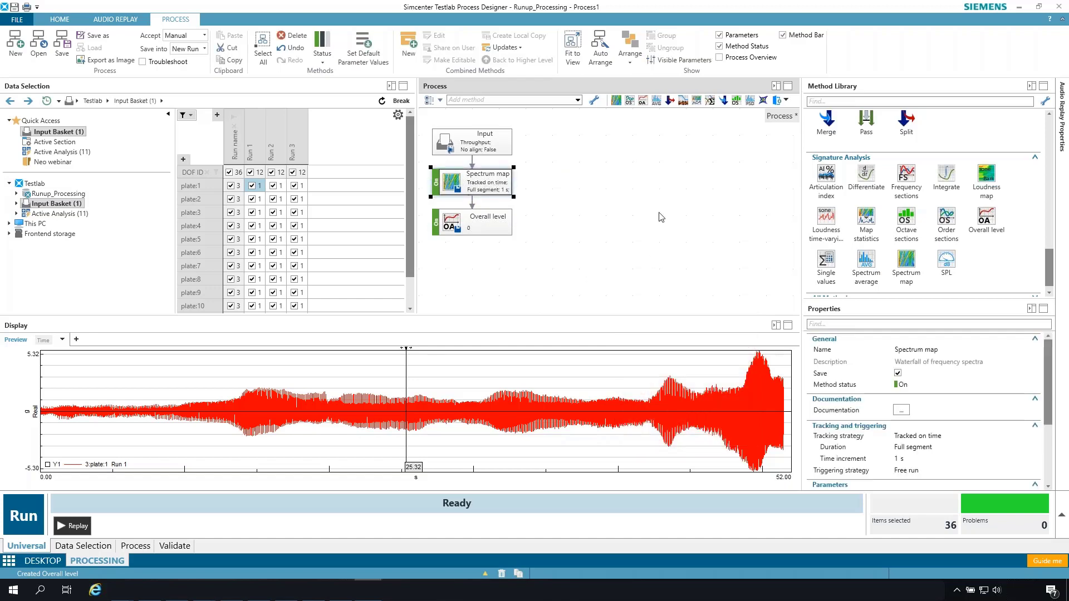
double_click(947, 222)
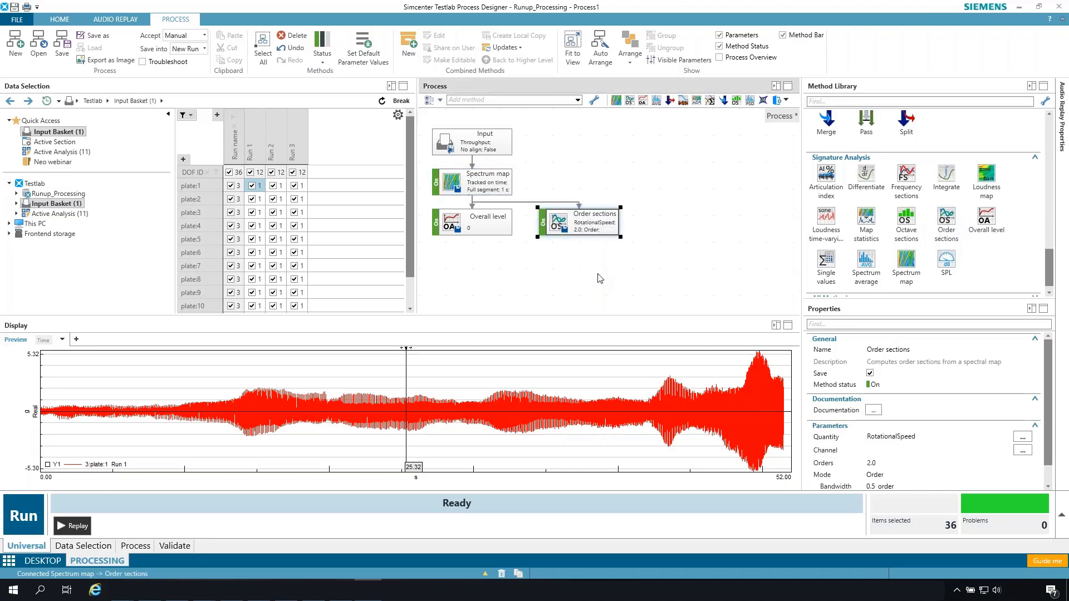
left_click_drag(494, 231, 493, 250)
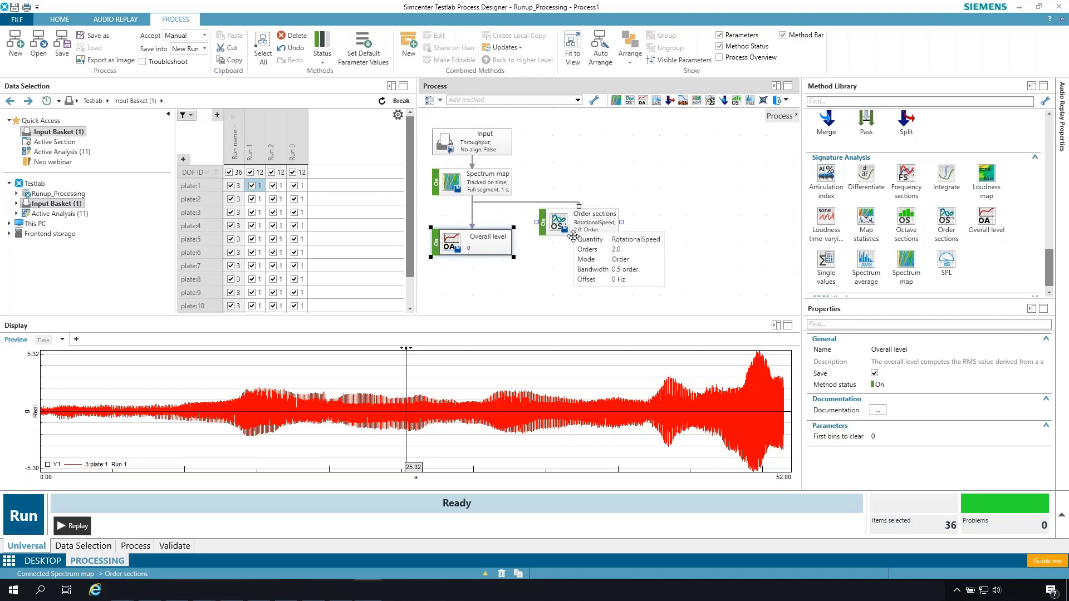
left_click_drag(569, 226, 578, 240)
left_click(668, 209)
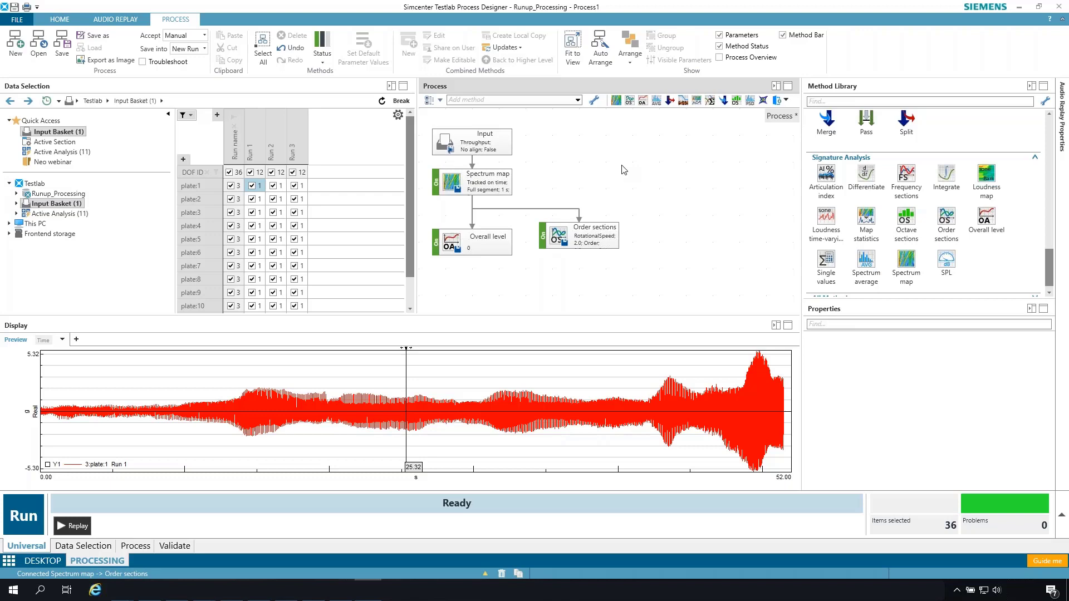
Set Order sections to track on Tacho1 at order 2.0 and switch its method status Off.
left_click(585, 232)
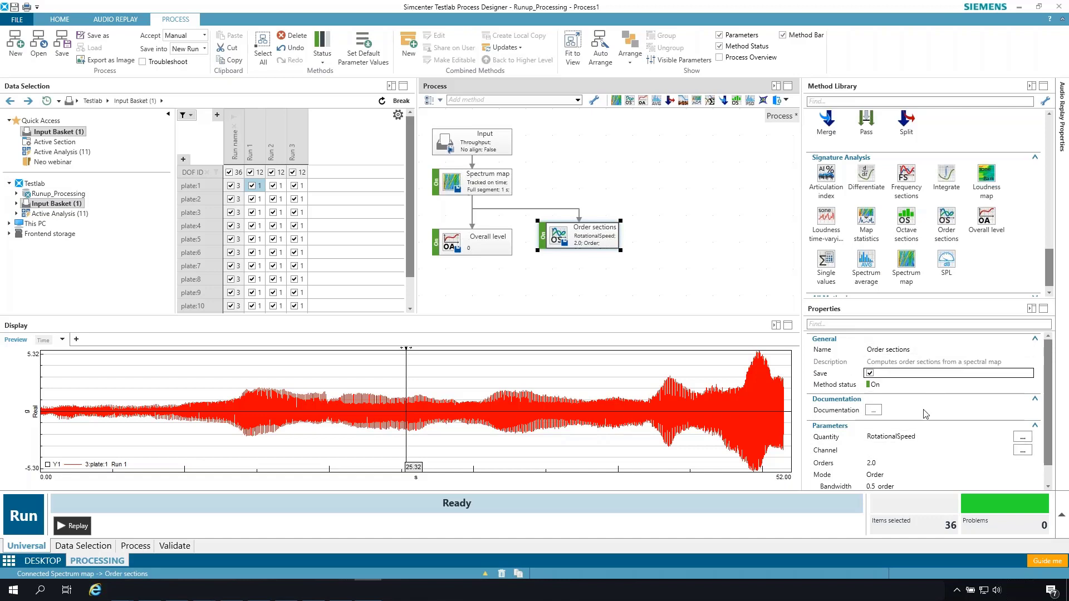
scroll(946, 423, "down", 1)
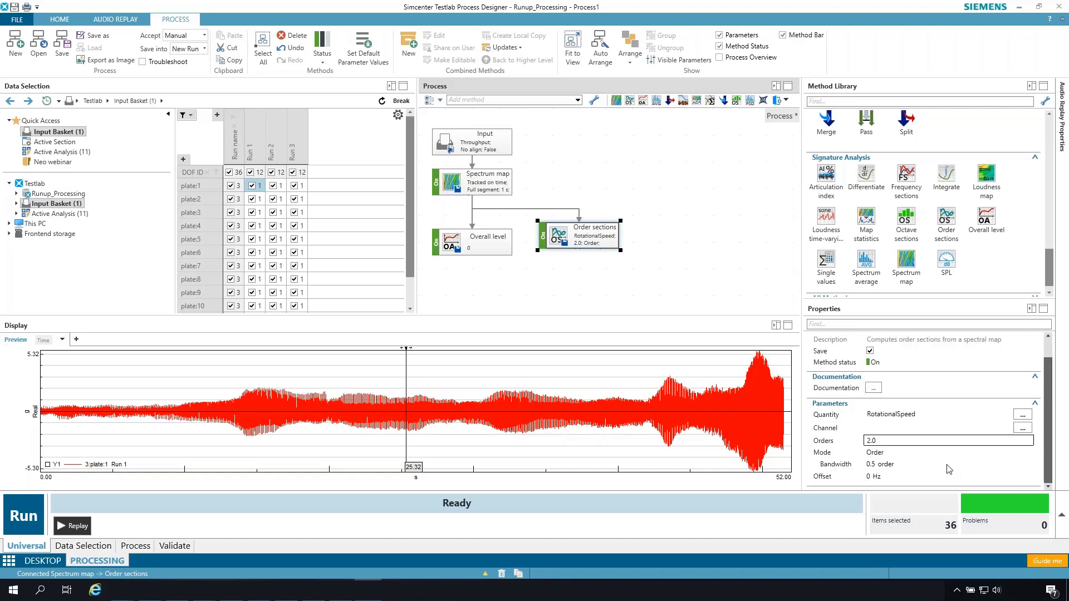
left_click(882, 453)
left_click(1005, 427)
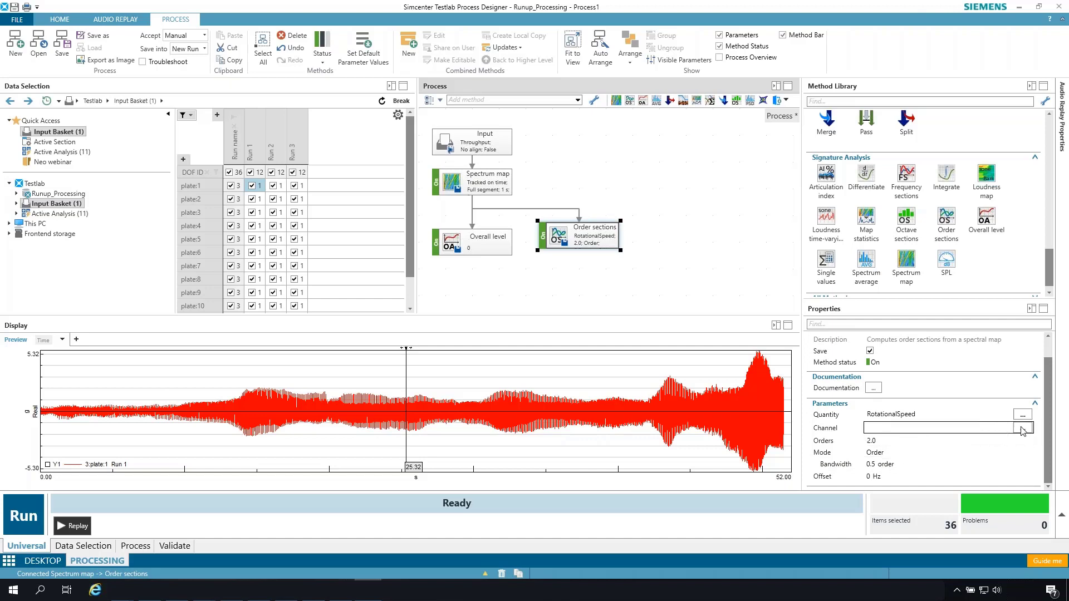
left_click(1023, 428)
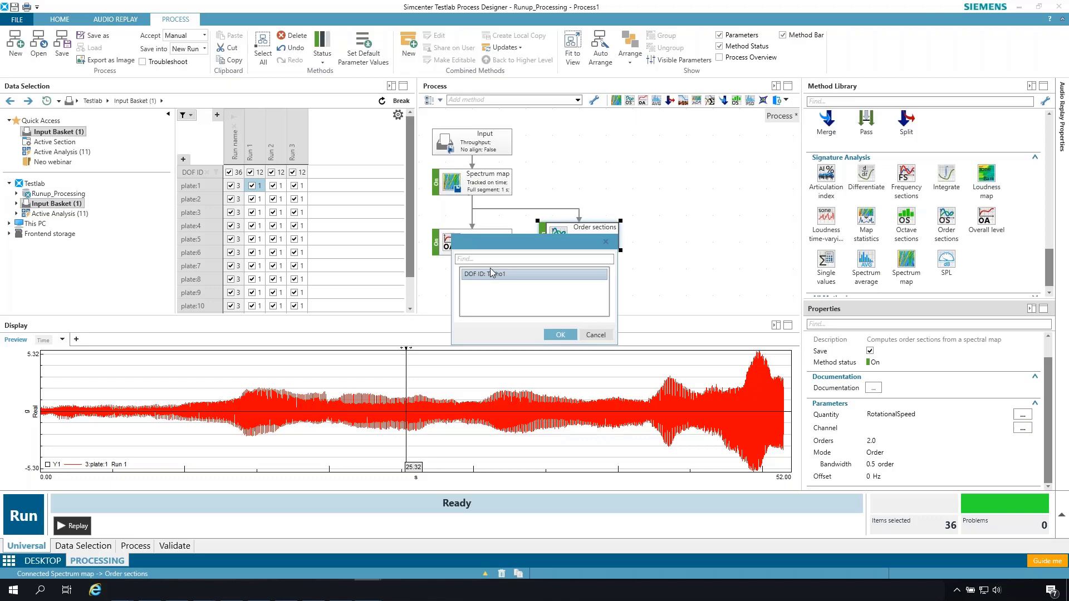
left_click(561, 335)
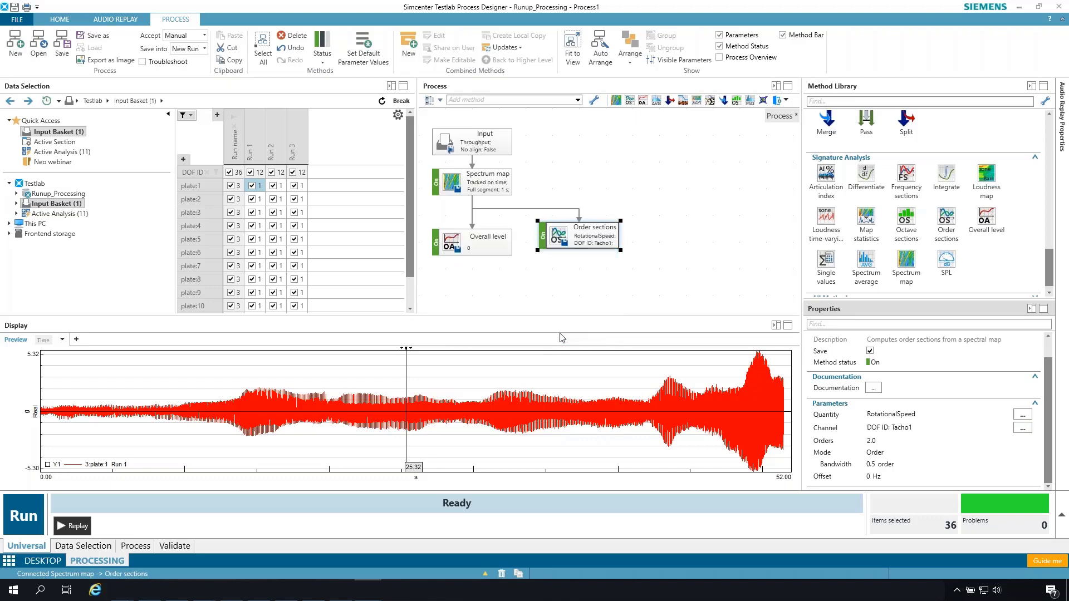
left_click(869, 440)
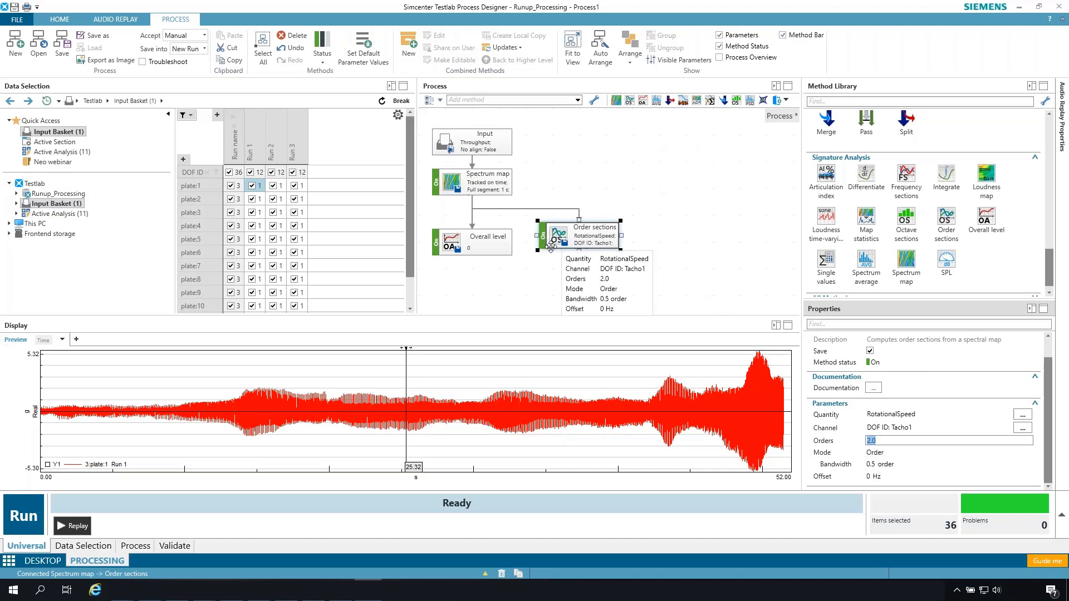
left_click(875, 363)
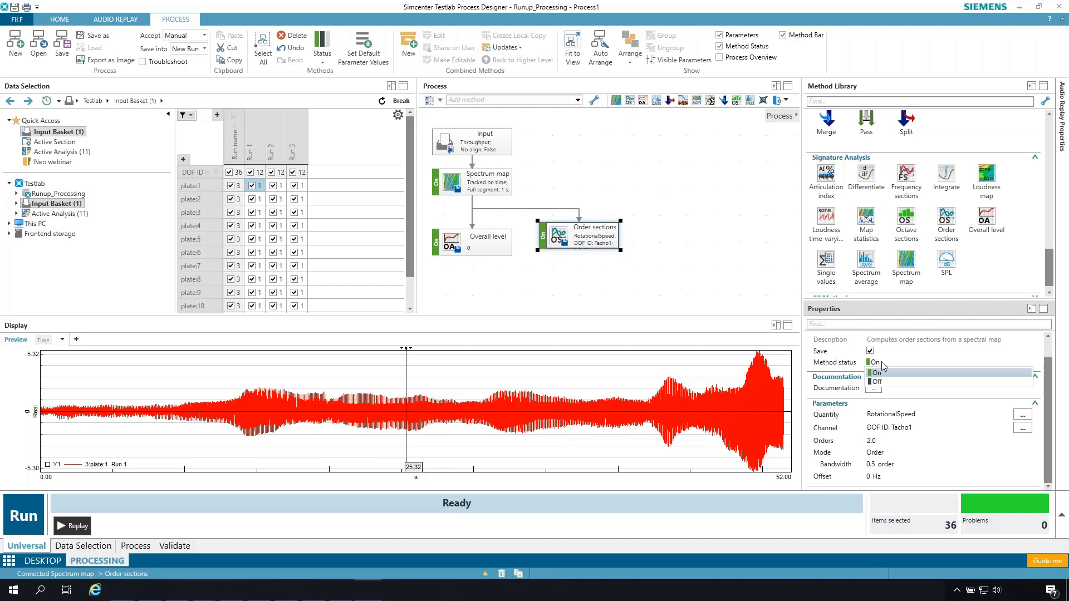
left_click(878, 382)
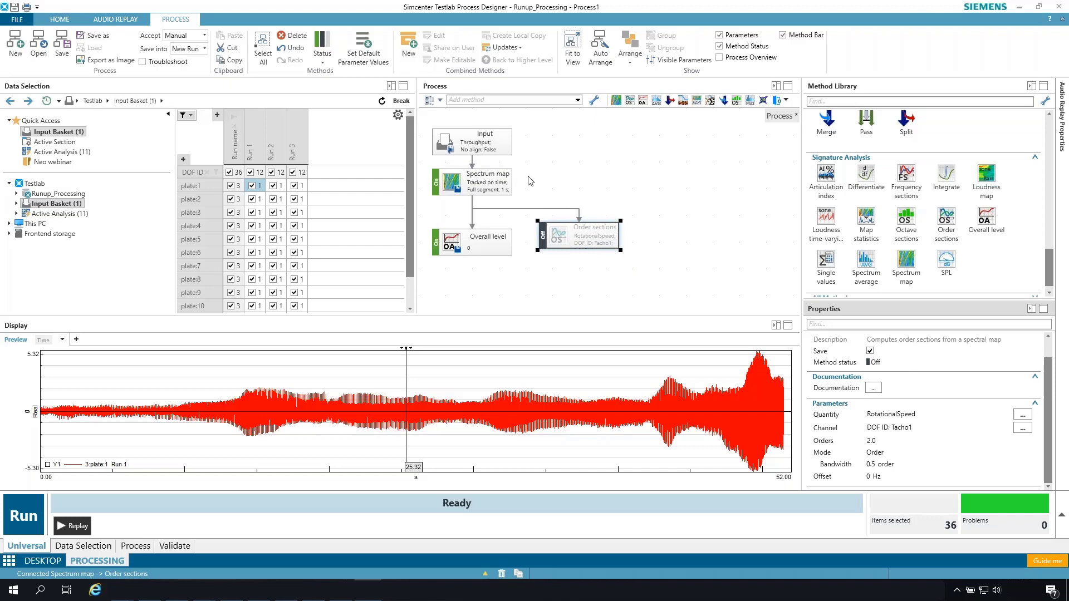
Process the three runs and show Run 1's plate:1 spectrum map and overall level, order line near 1.98.
left_click(490, 179)
left_click(31, 516)
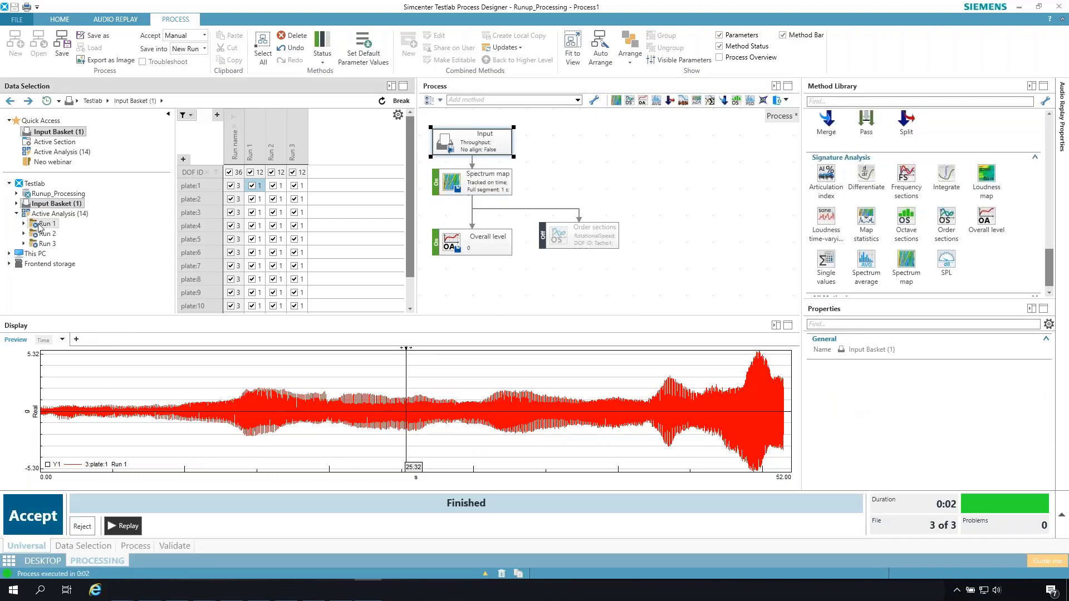
left_click(44, 224)
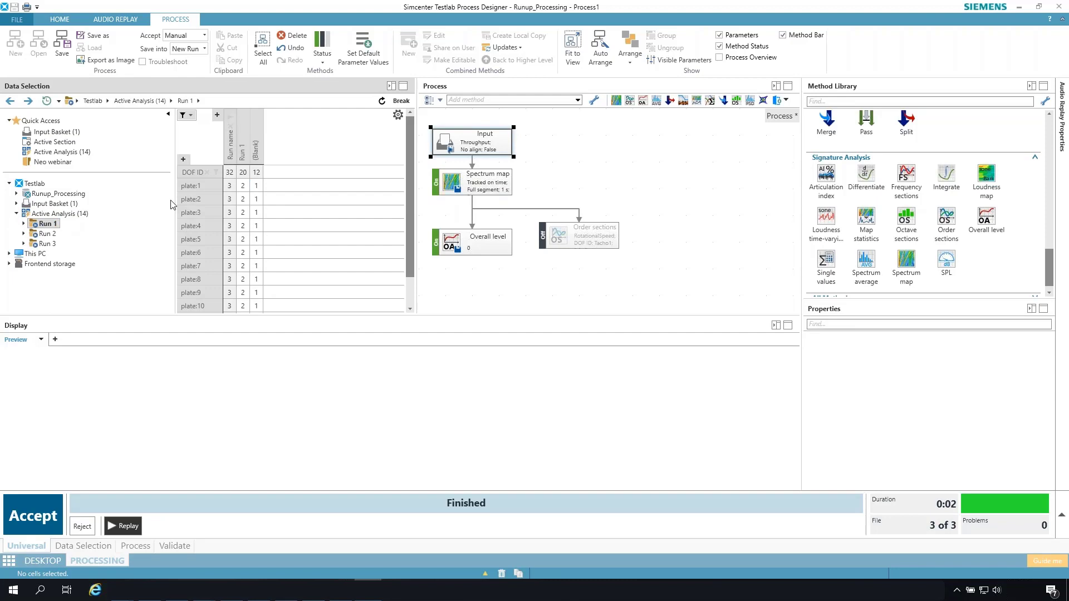
left_click(256, 189)
left_click(243, 187)
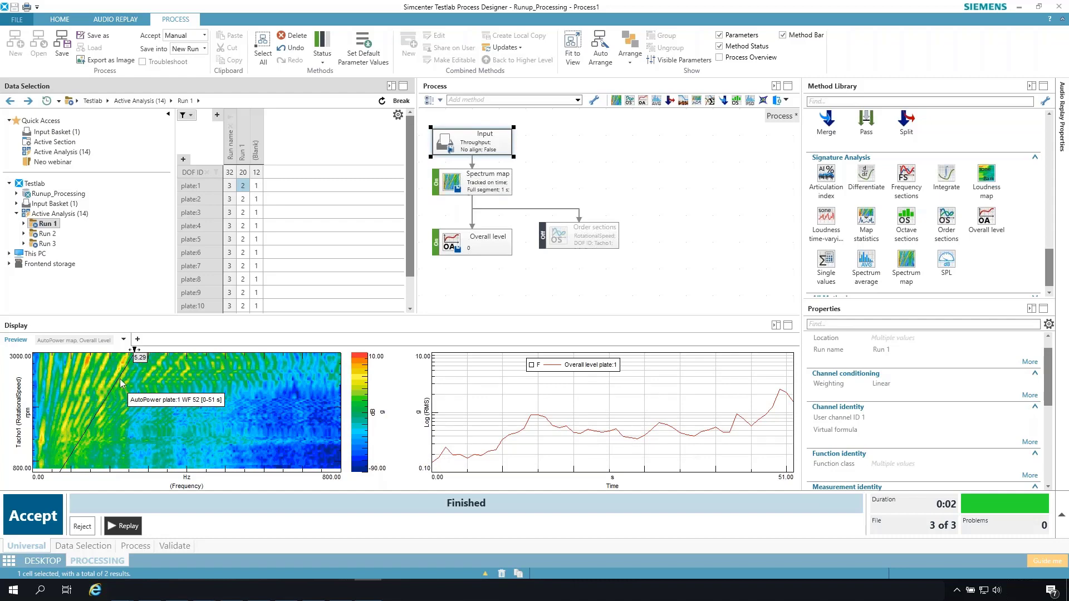
left_click_drag(123, 380, 50, 382)
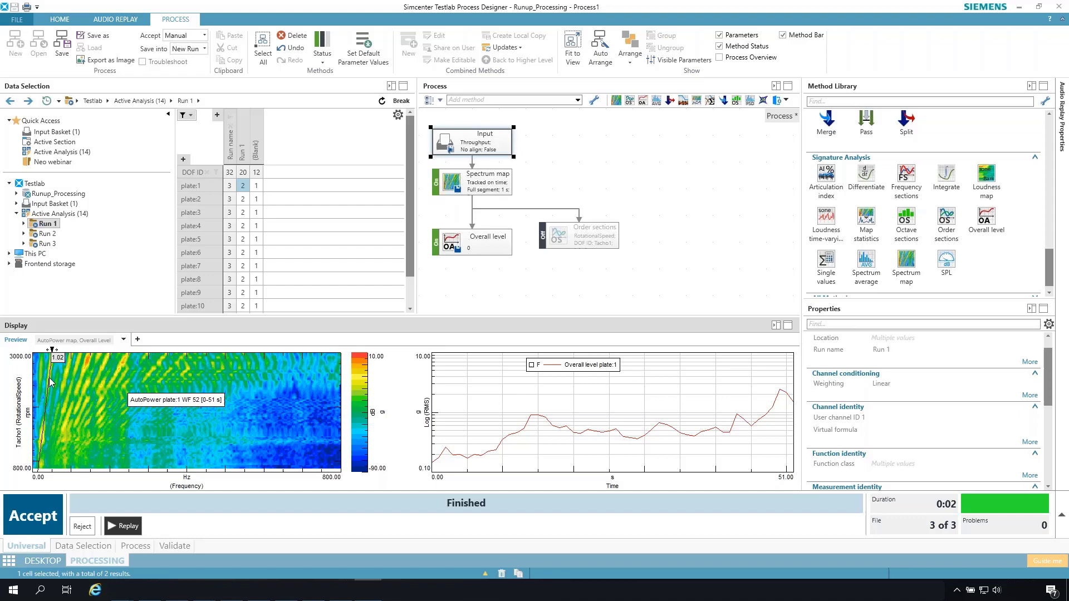
mouse_move(50, 382)
left_mouse_down()
mouse_move(122, 378)
mouse_move(121, 389)
mouse_move(56, 384)
mouse_move(64, 390)
left_mouse_up()
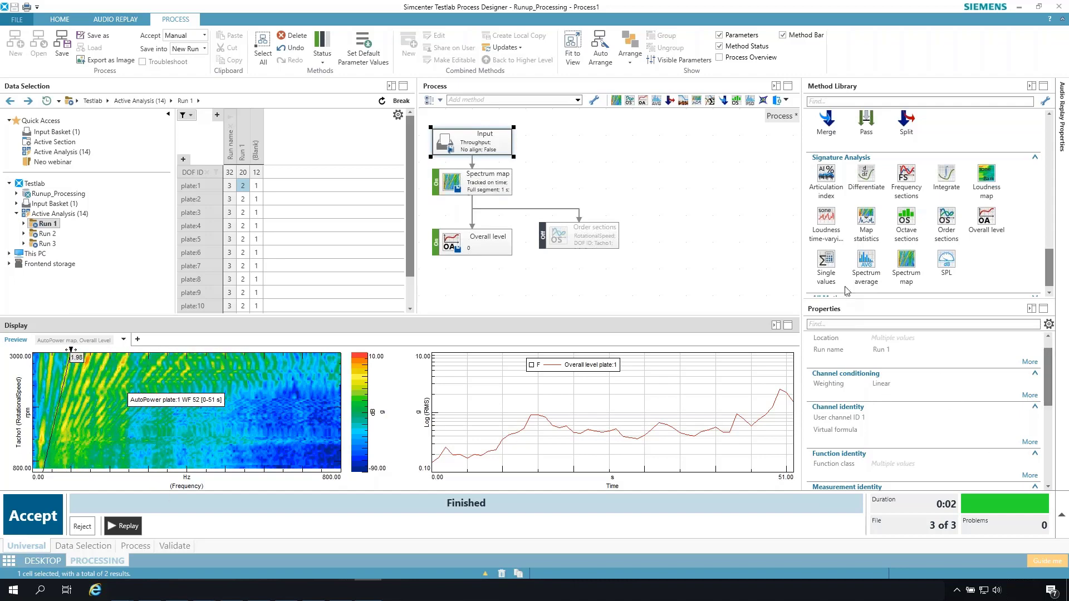
Set Order sections to orders 1;2;3;4;5, switch it back on, and reject the results.
left_click(573, 237)
left_click(883, 441)
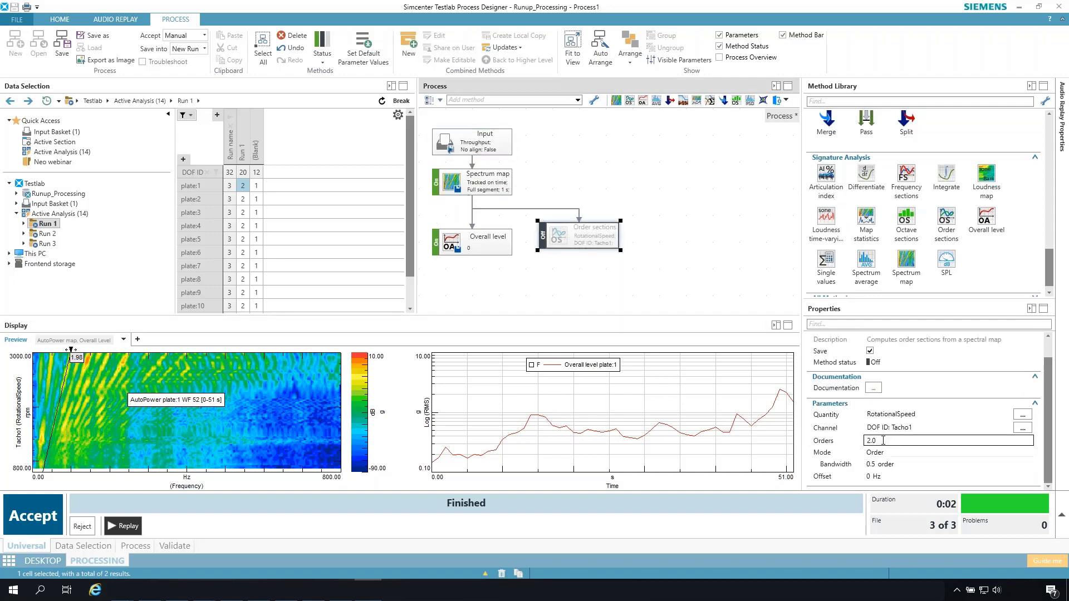
double_click(871, 440)
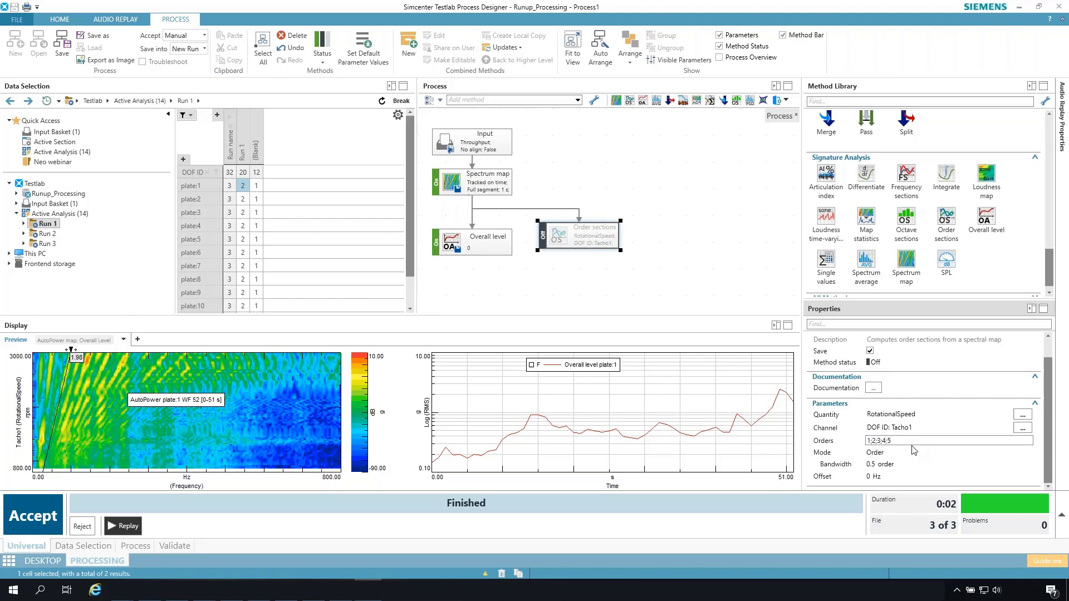
key("Return")
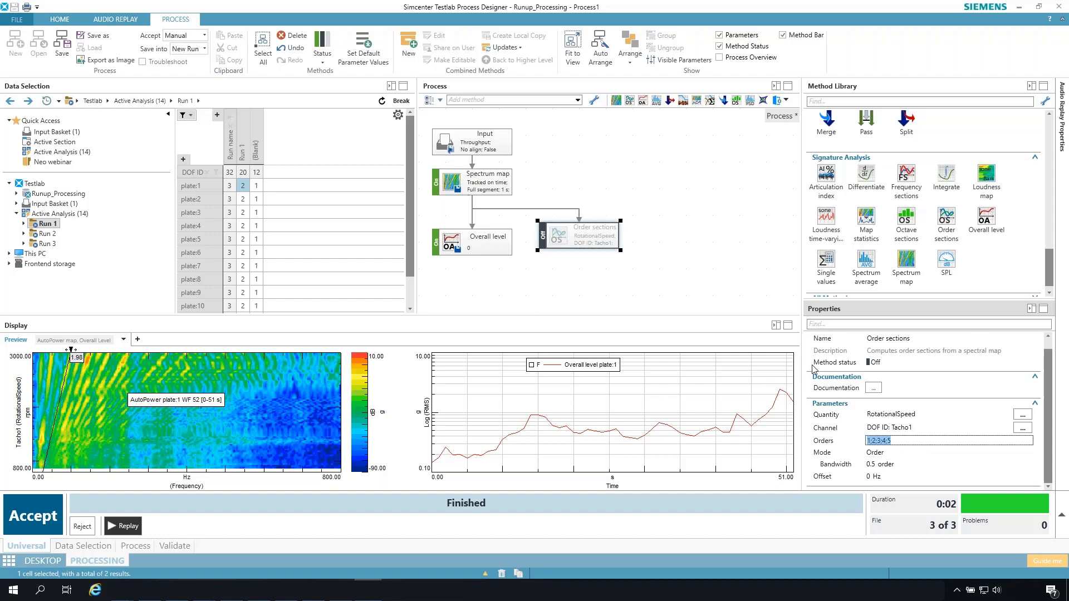
left_click(872, 362)
left_click(868, 380)
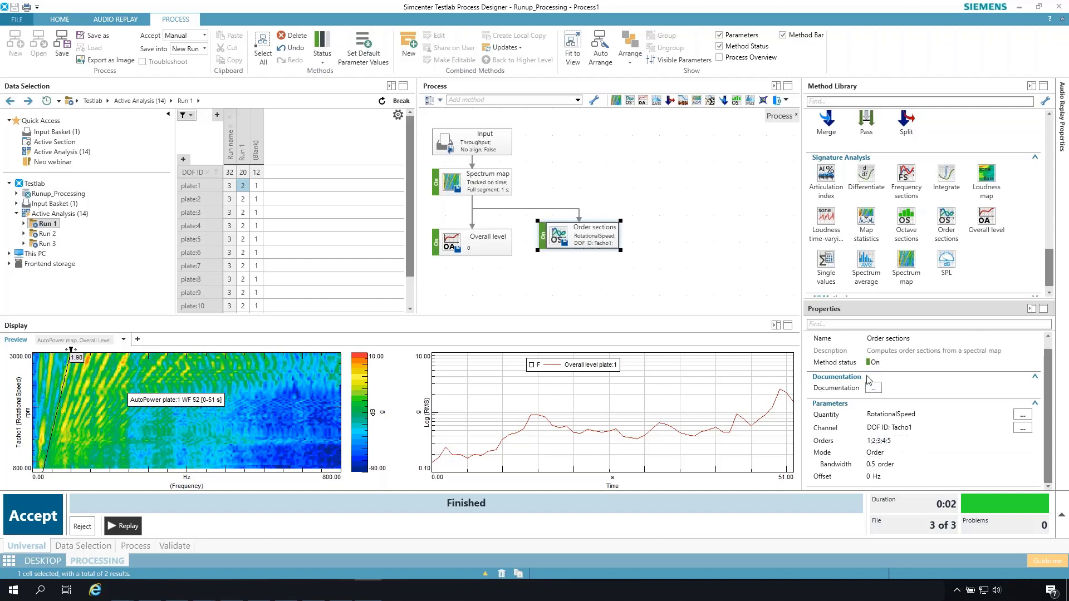
left_click(85, 527)
Discard results, reload the Input Basket, and set Spectrum map to track on channel Tacho1.
left_click(84, 527)
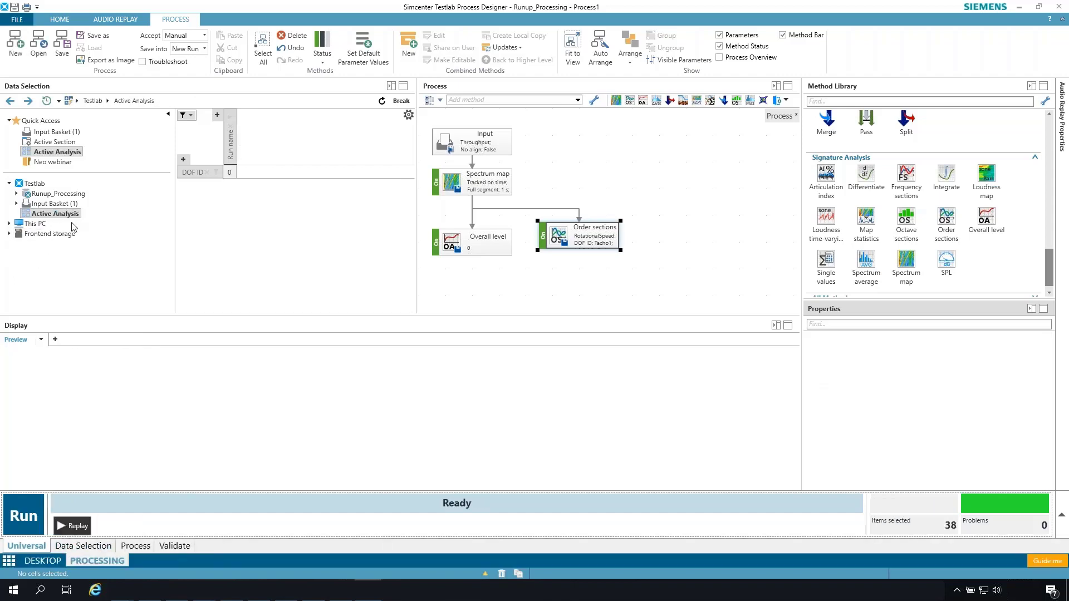
left_click(59, 204)
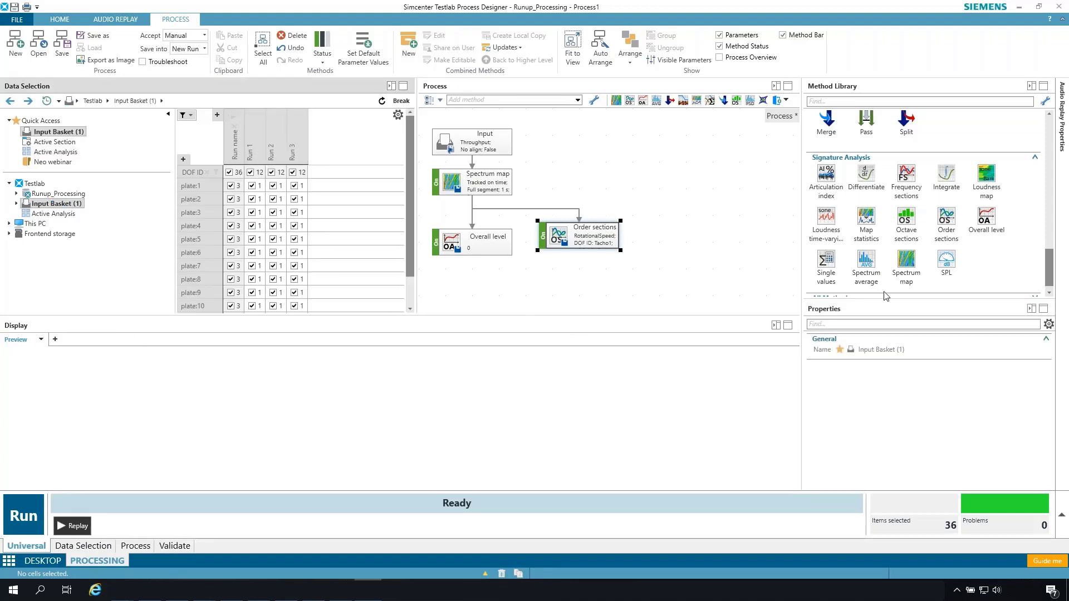
left_click(477, 180)
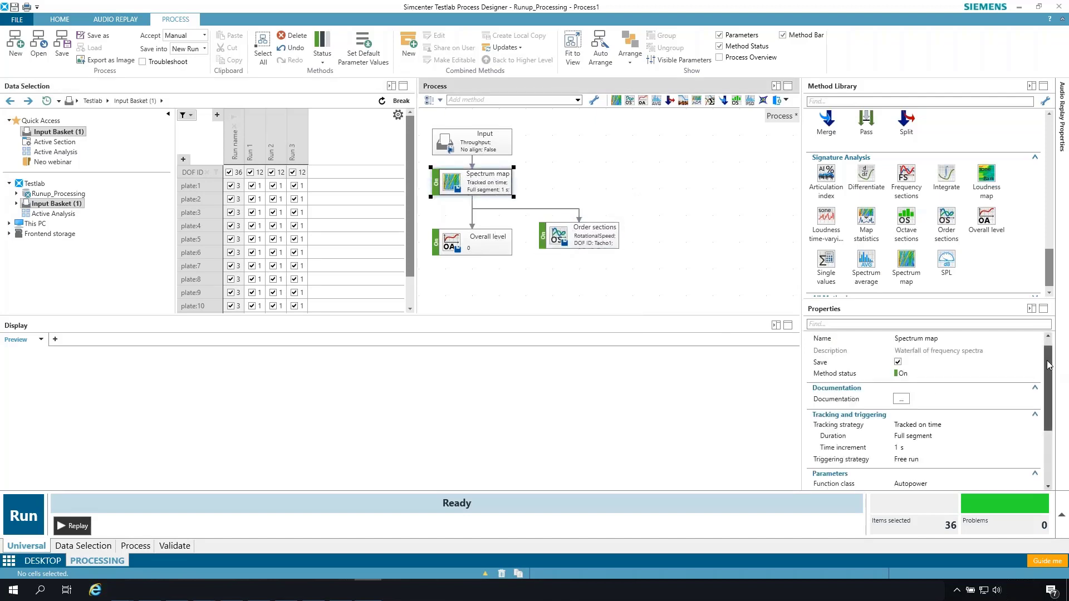
scroll(1051, 370, "down", 1)
scroll(1051, 373, "down", 3)
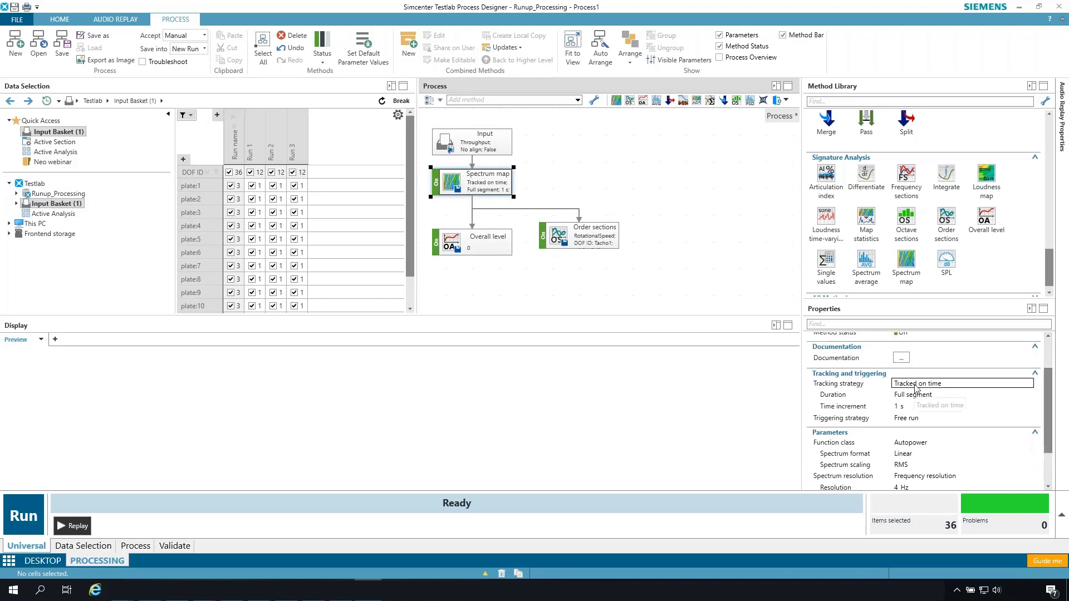
left_click(918, 385)
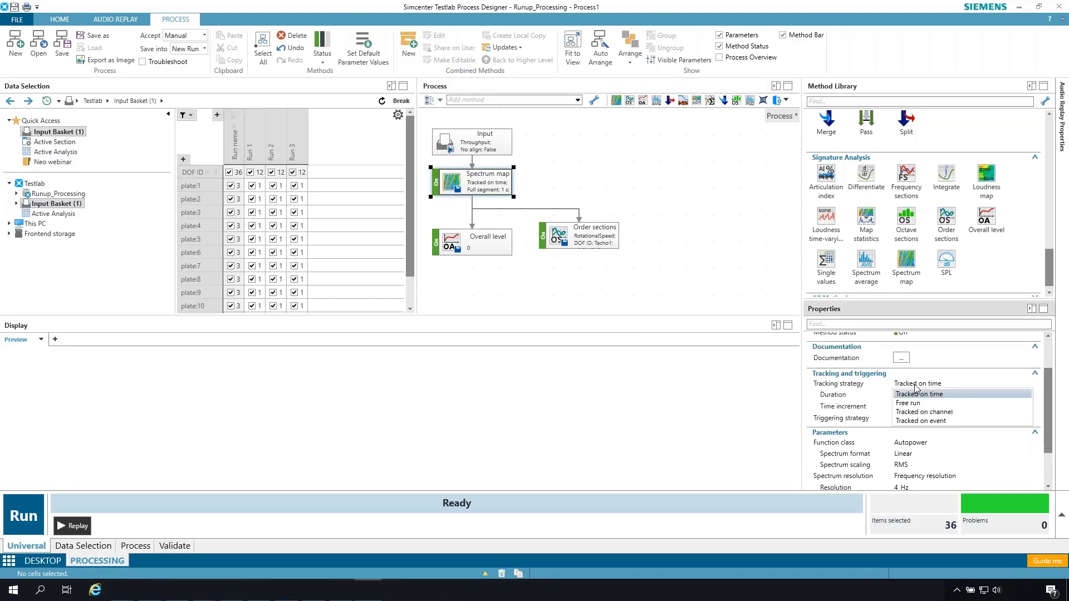
left_click(915, 412)
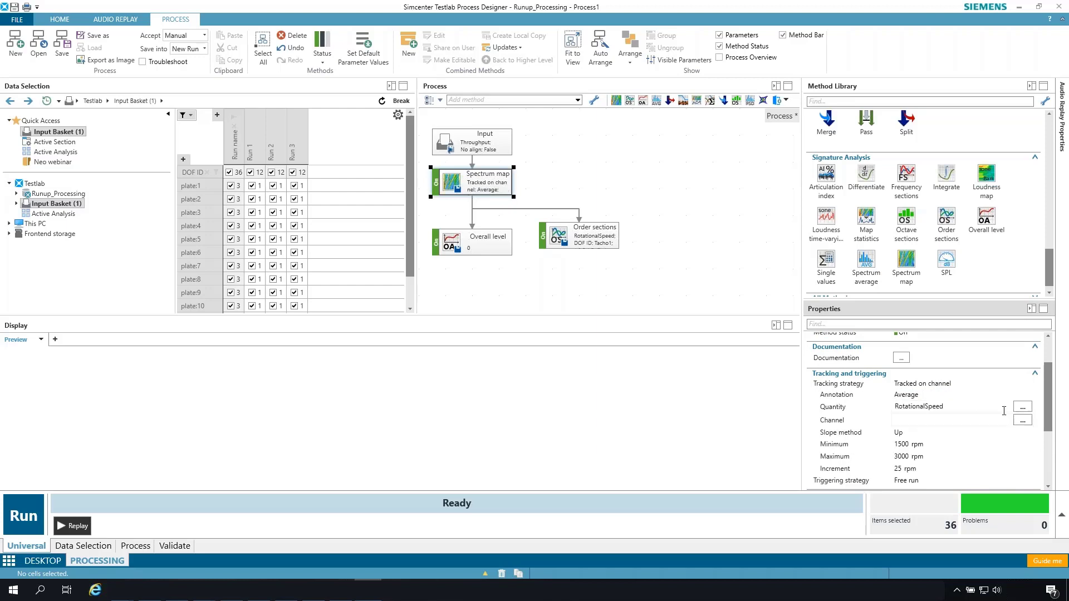
left_click(1023, 421)
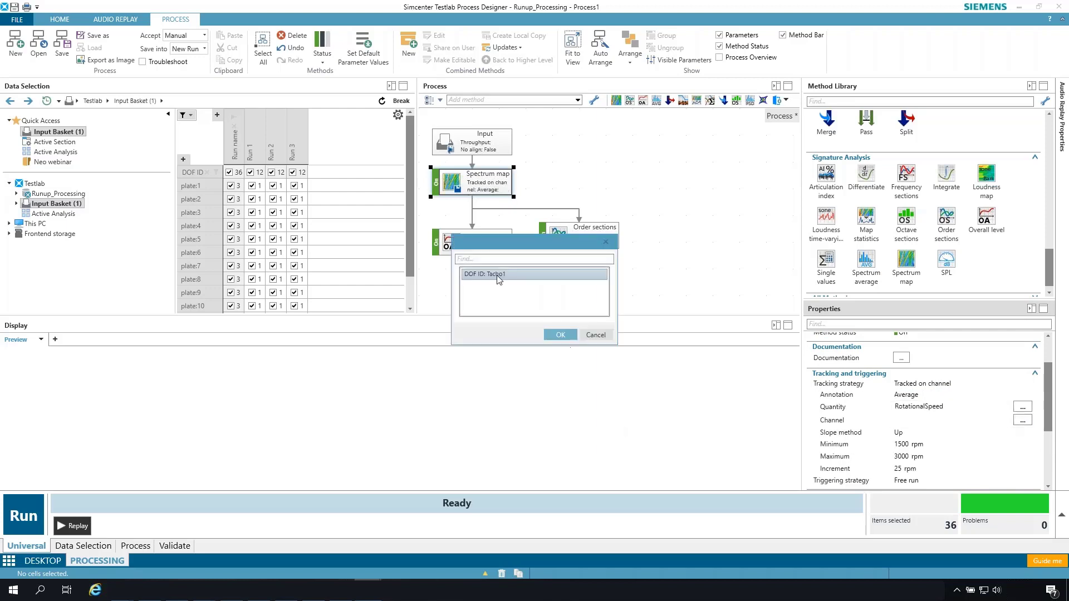
left_click(561, 334)
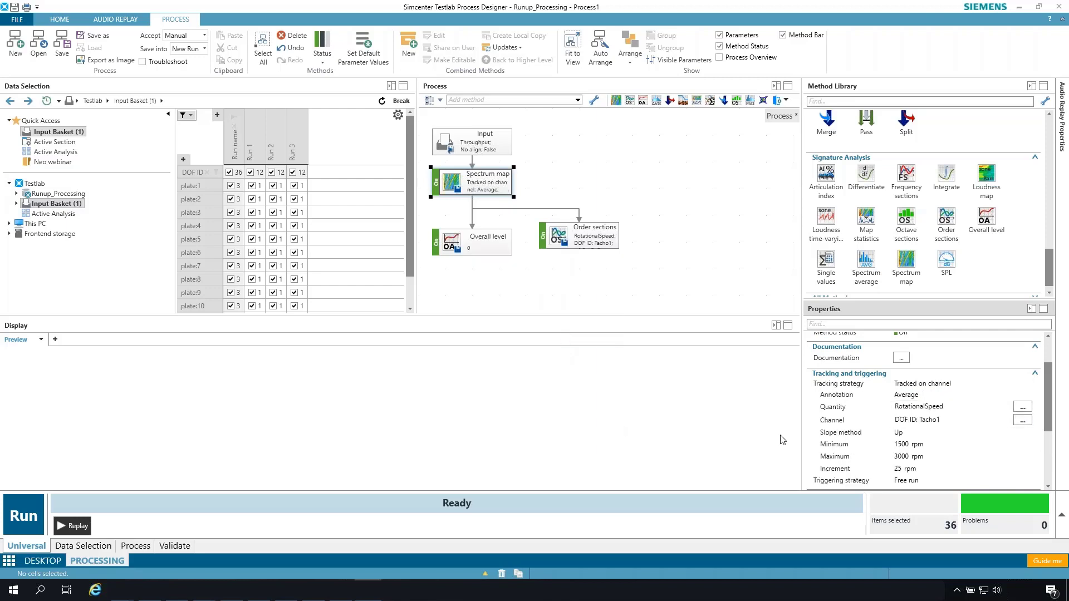
Set the Spectrum map tracking range to minimum 1000 and maximum 2800 rpm.
left_click(891, 444)
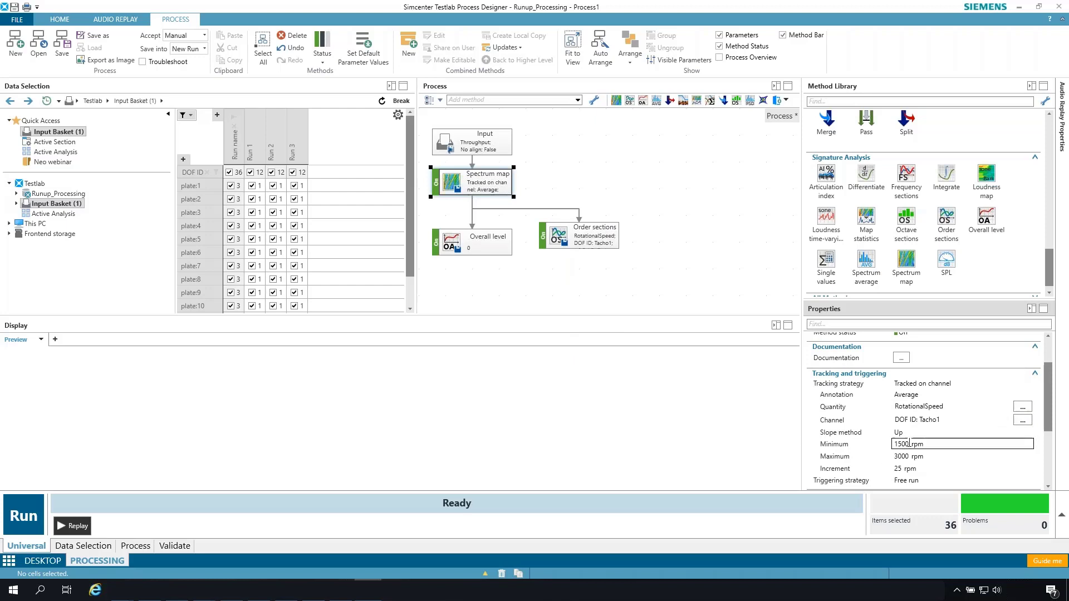
double_click(906, 445)
type("100")
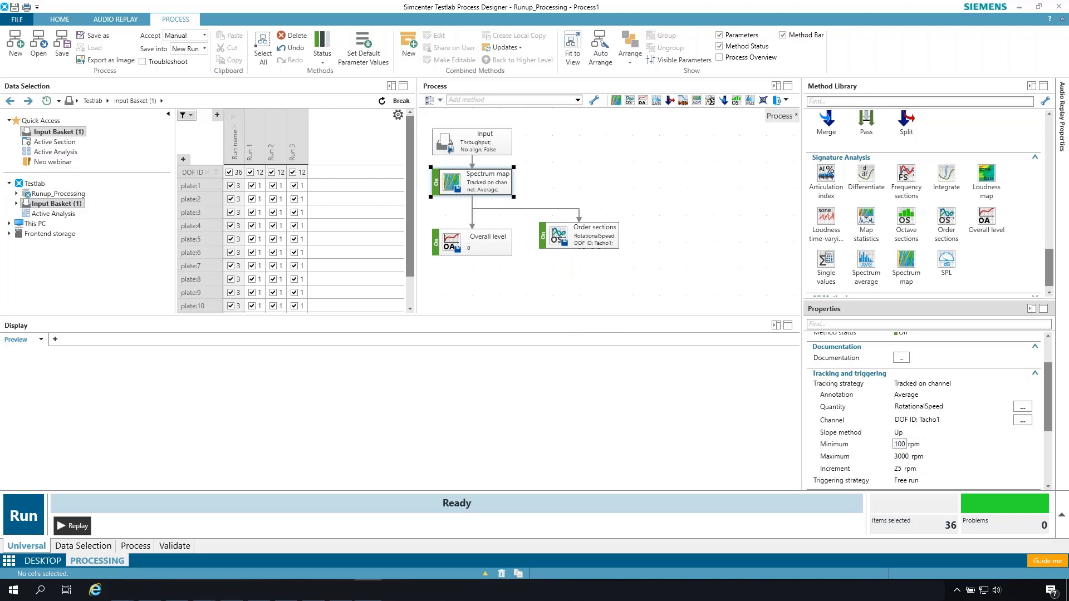
key("Tab")
type("28")
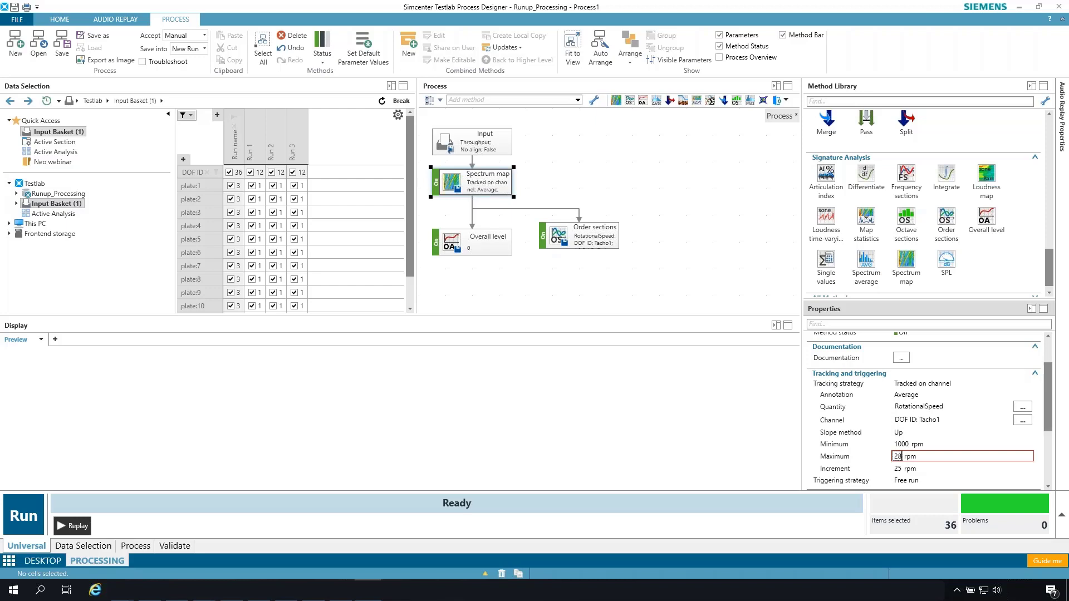
type("00")
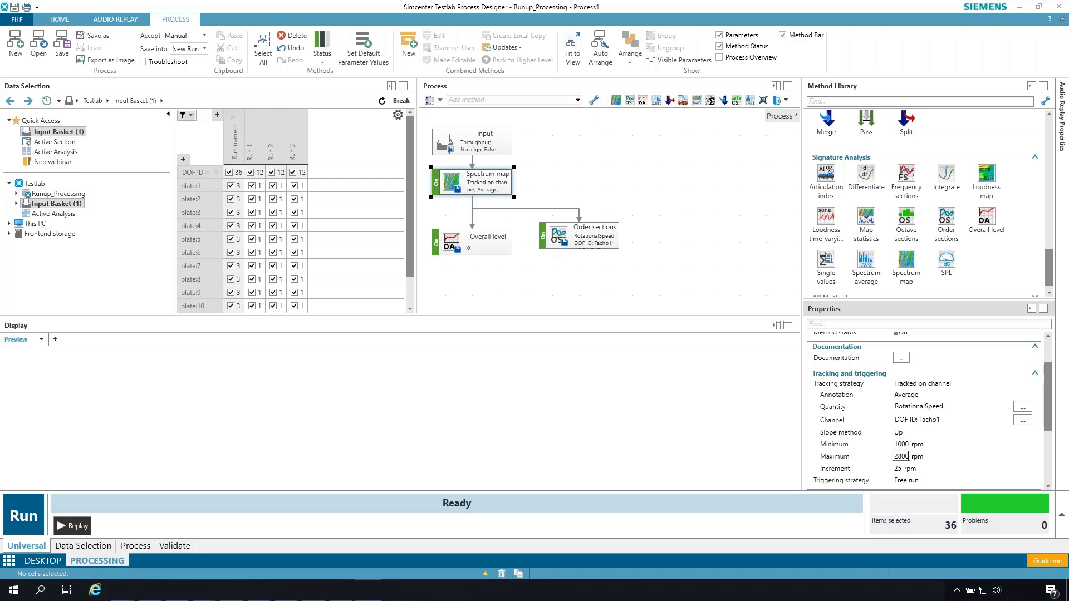
key("Tab")
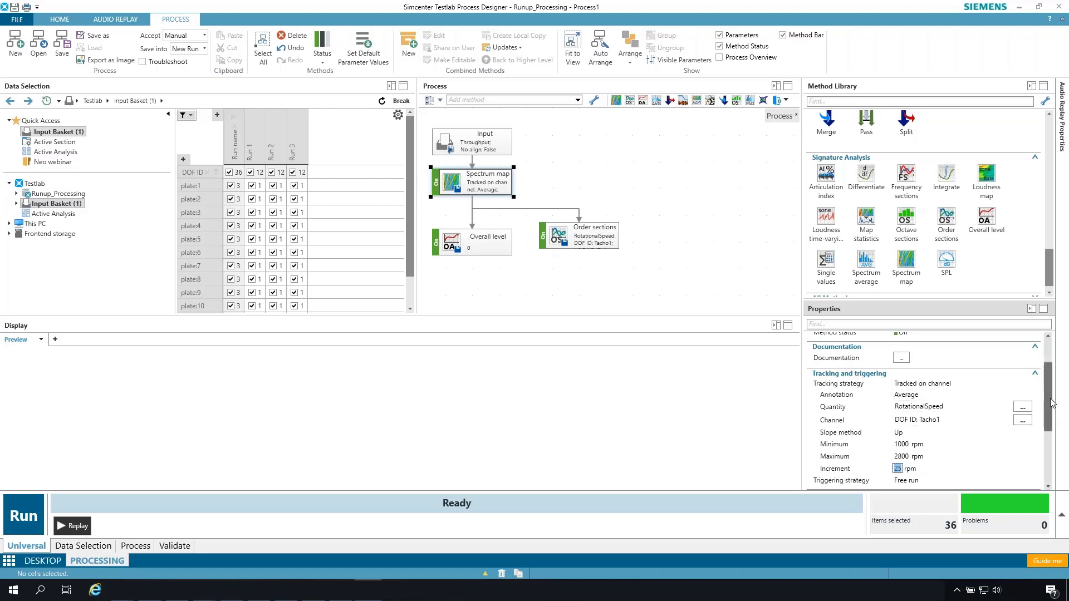
Keep Linear spectrum format with 25 rpm resolution and preview Run 1's Tacho1 rpm curve.
left_click_drag(1051, 403, 1064, 452)
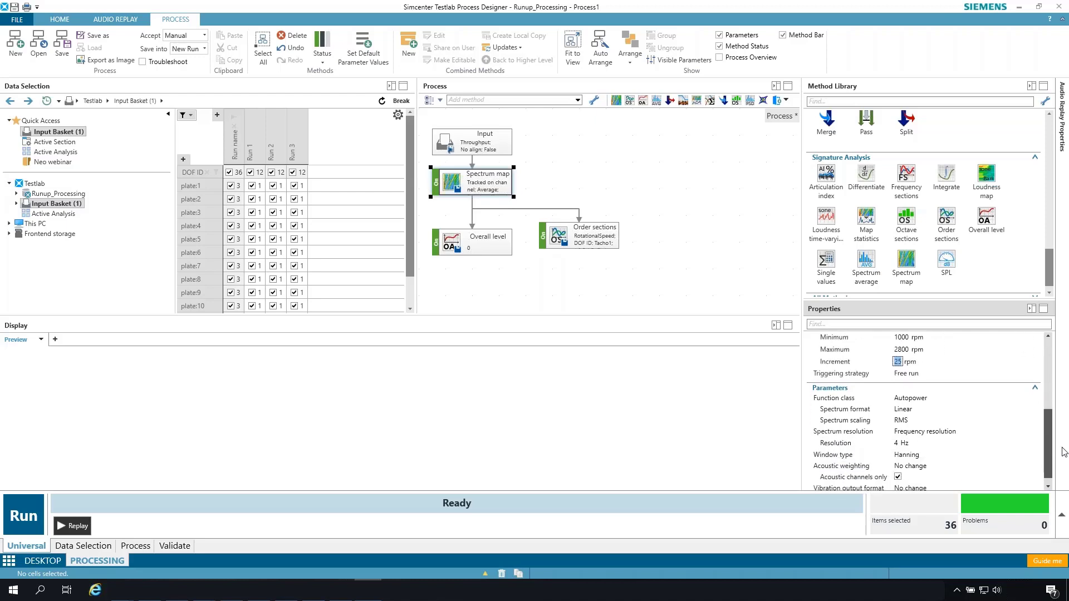
left_click(918, 410)
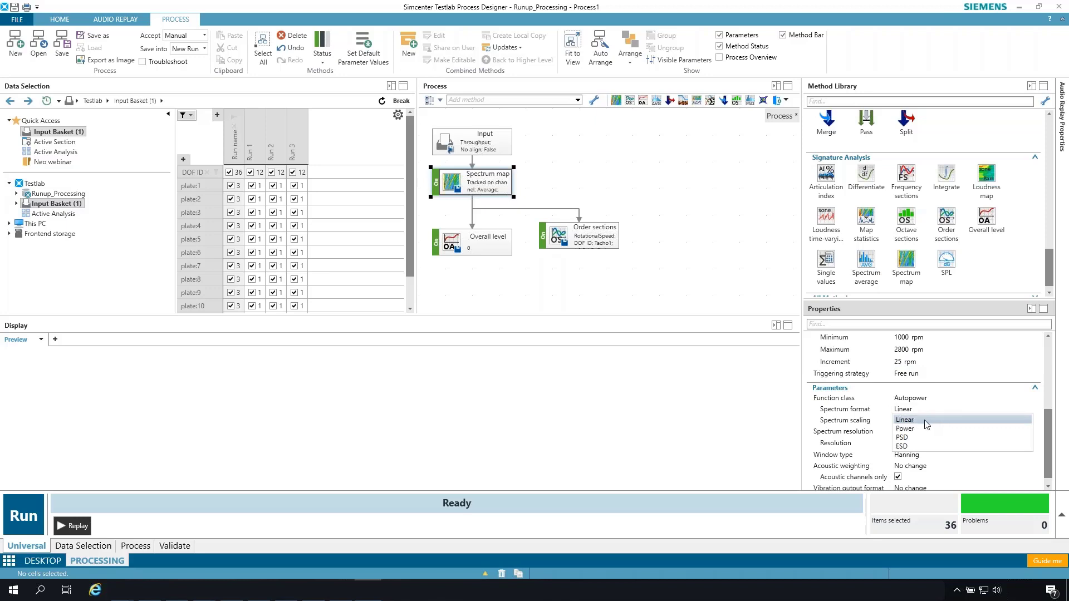
left_click(924, 420)
left_click(906, 444)
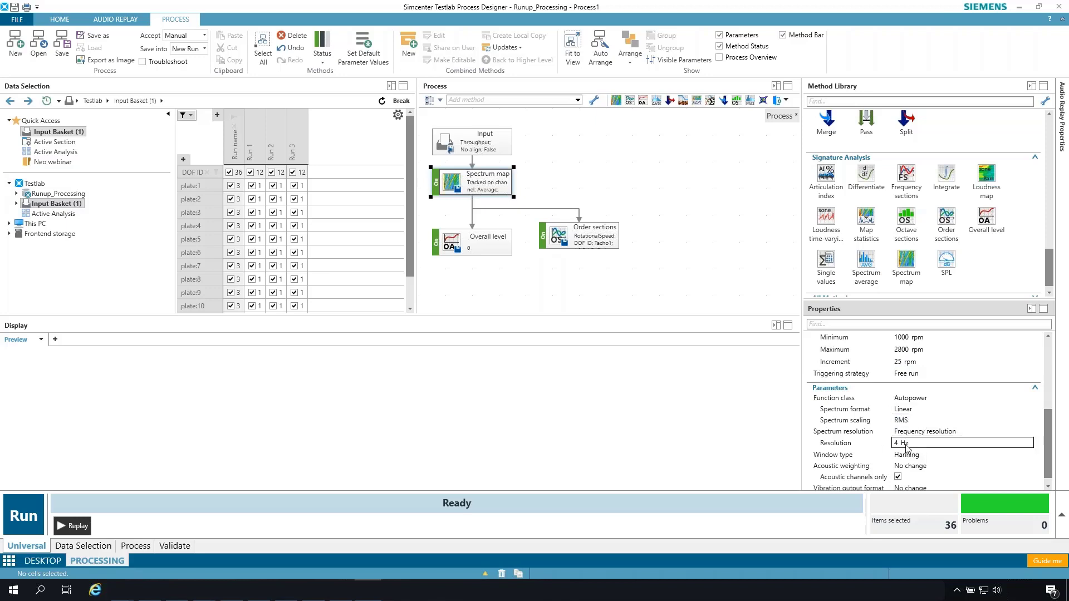
mouse_move(1047, 446)
left_mouse_down()
mouse_move(1060, 465)
mouse_move(1044, 434)
left_mouse_up()
scroll(255, 251, "down", 1)
left_click(255, 305)
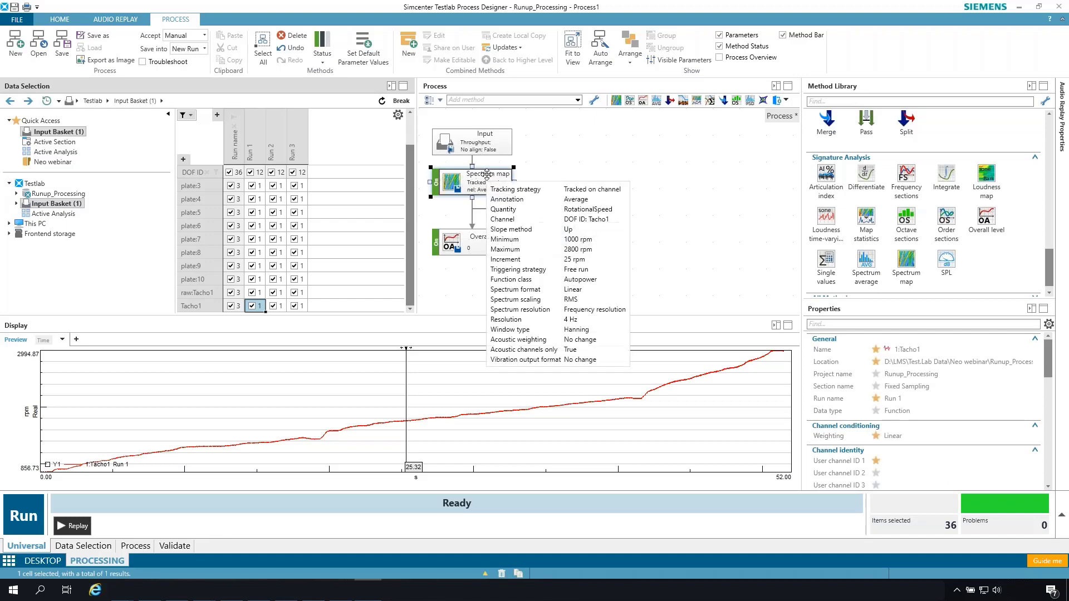
Process all three runs through the Input, tracked spectrum, overall level and order flow.
left_click(481, 144)
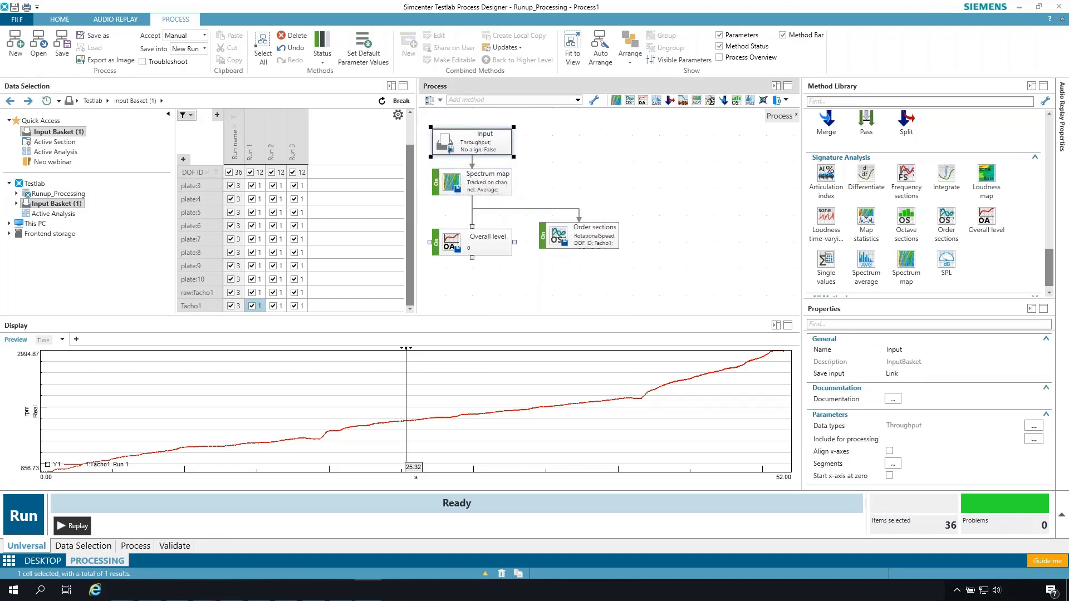
mouse_move(591, 243)
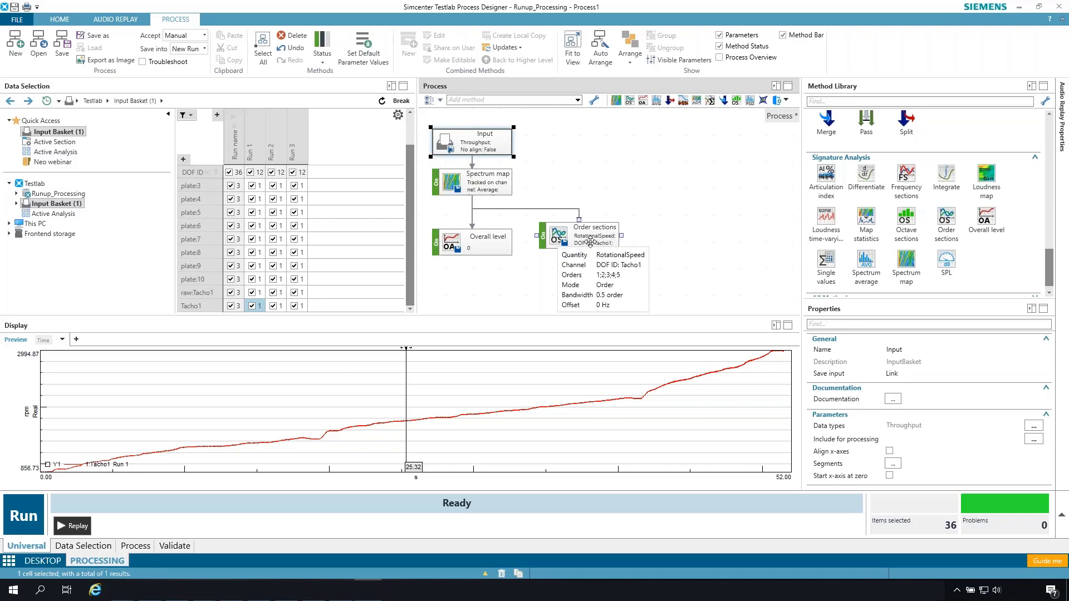
left_click(31, 511)
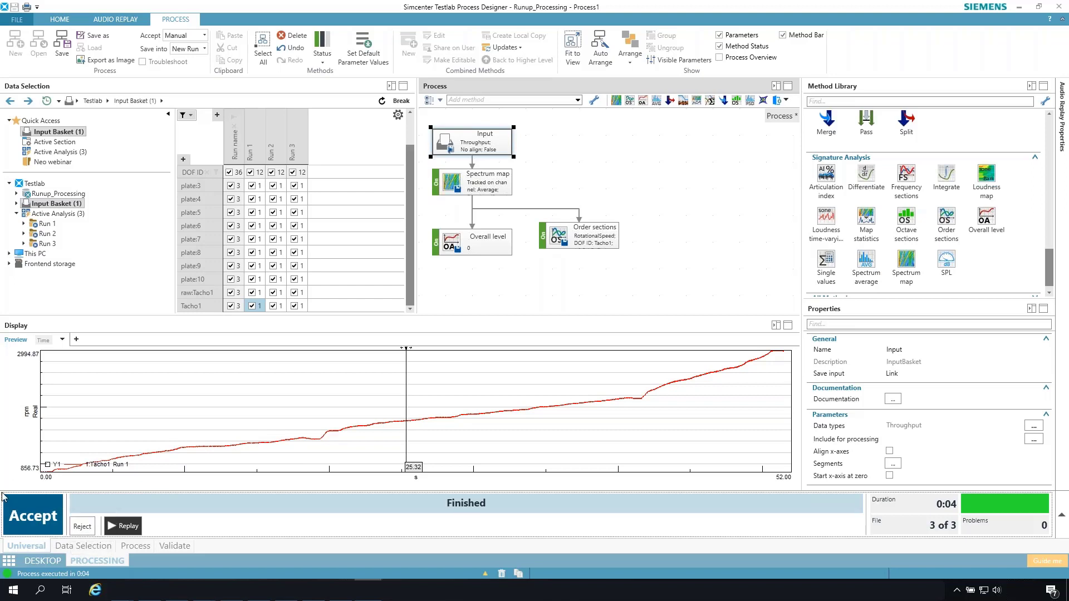
Preview plate:1 AutoPower maps, order 1–5 sections and overall levels for Runs 1–3.
left_click(66, 215)
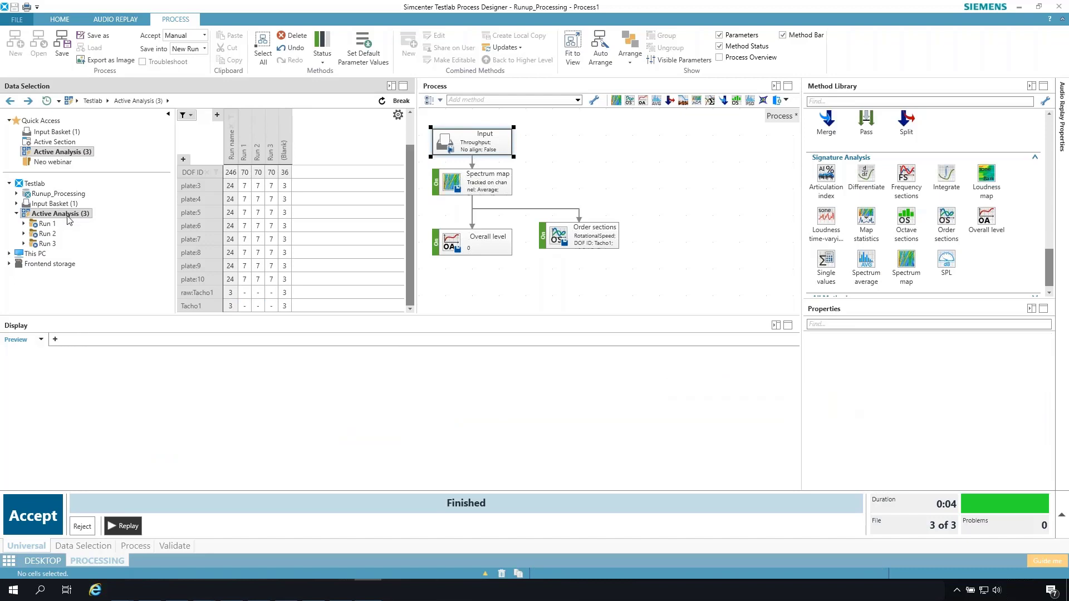
left_click_drag(410, 279, 414, 231)
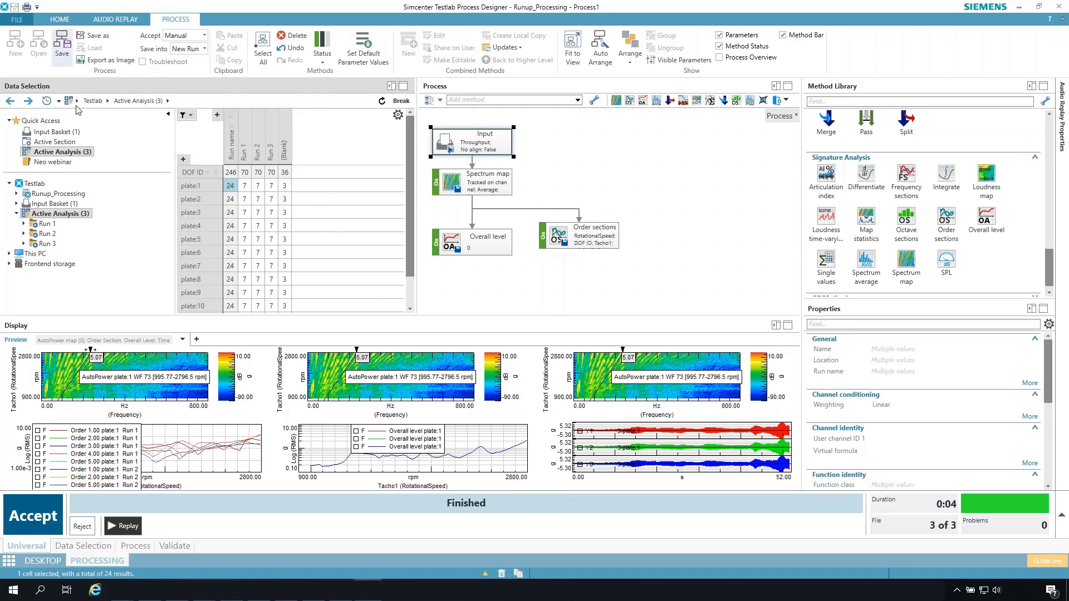
Preview Run 1 alone: plate:1 AutoPower map, order 1–5 sections, overall level and time trace.
left_click(45, 223)
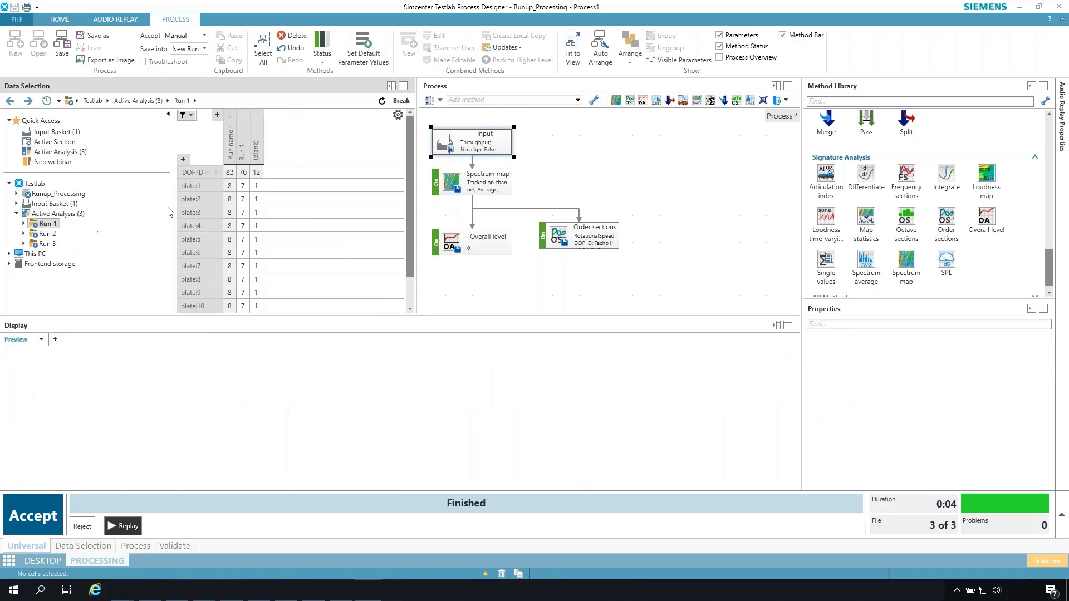
left_click(228, 187)
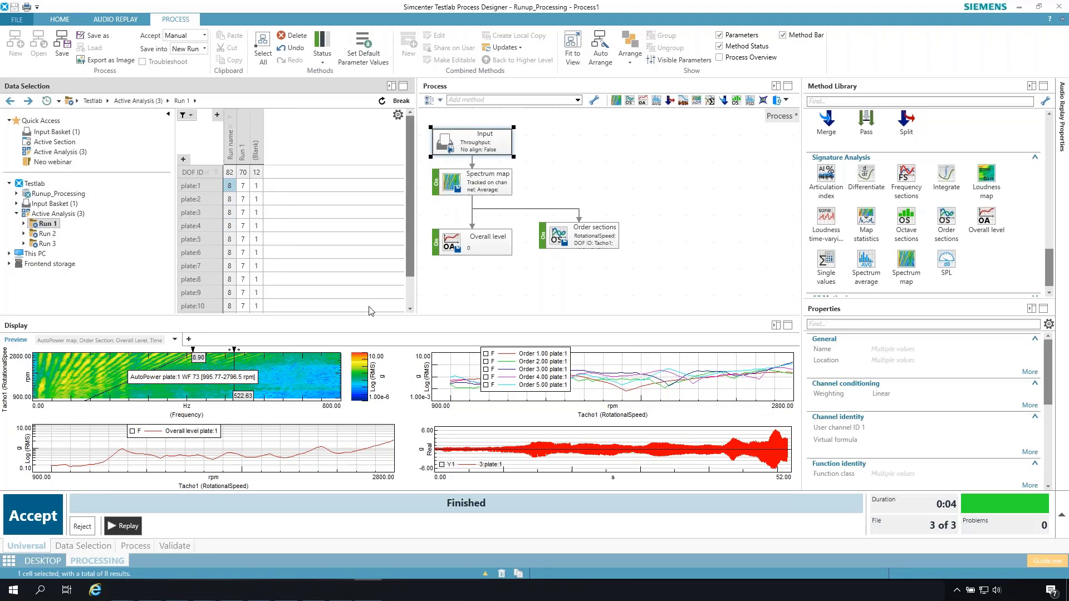
left_click_drag(417, 301, 422, 301)
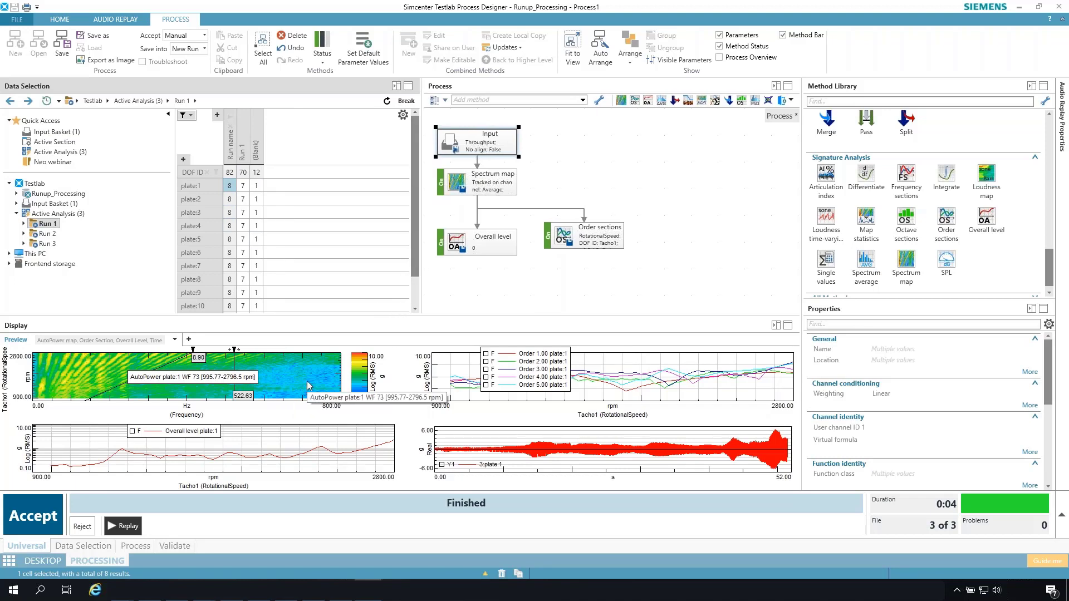